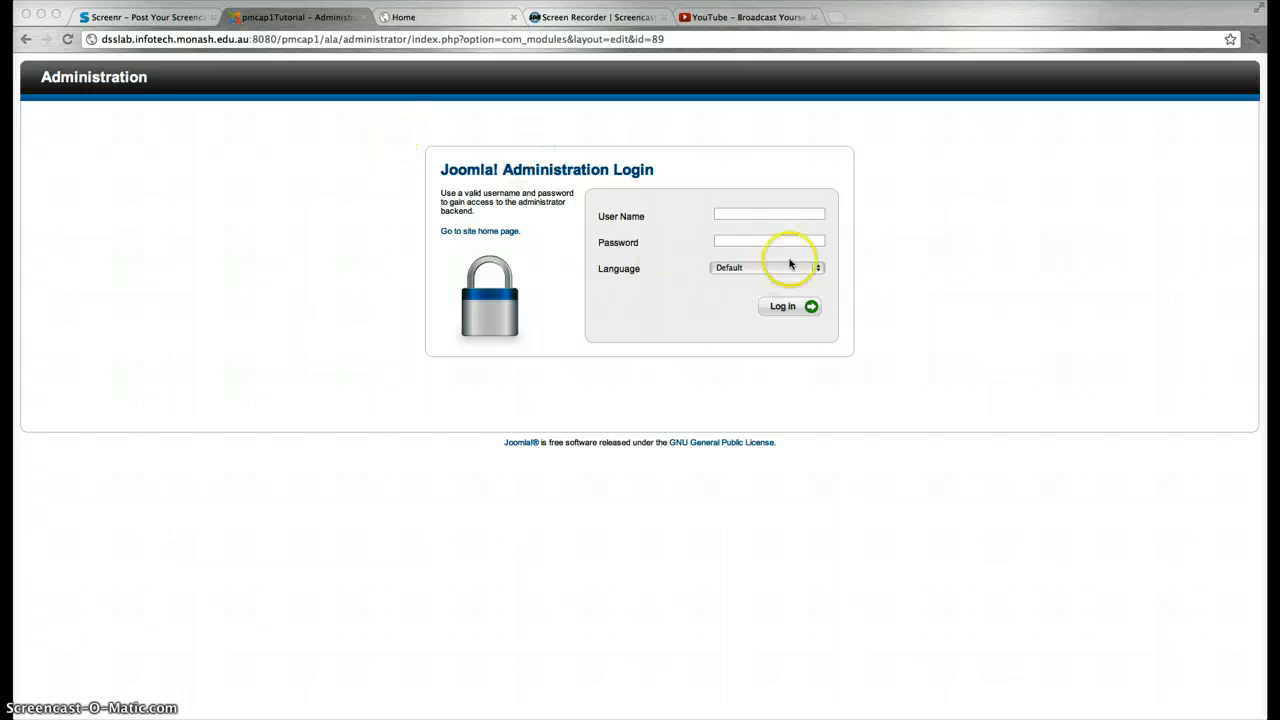
Log in to the Joomla administrator back end with the admin username and password
{"action": "left_click", "coordinate": [778, 219]}
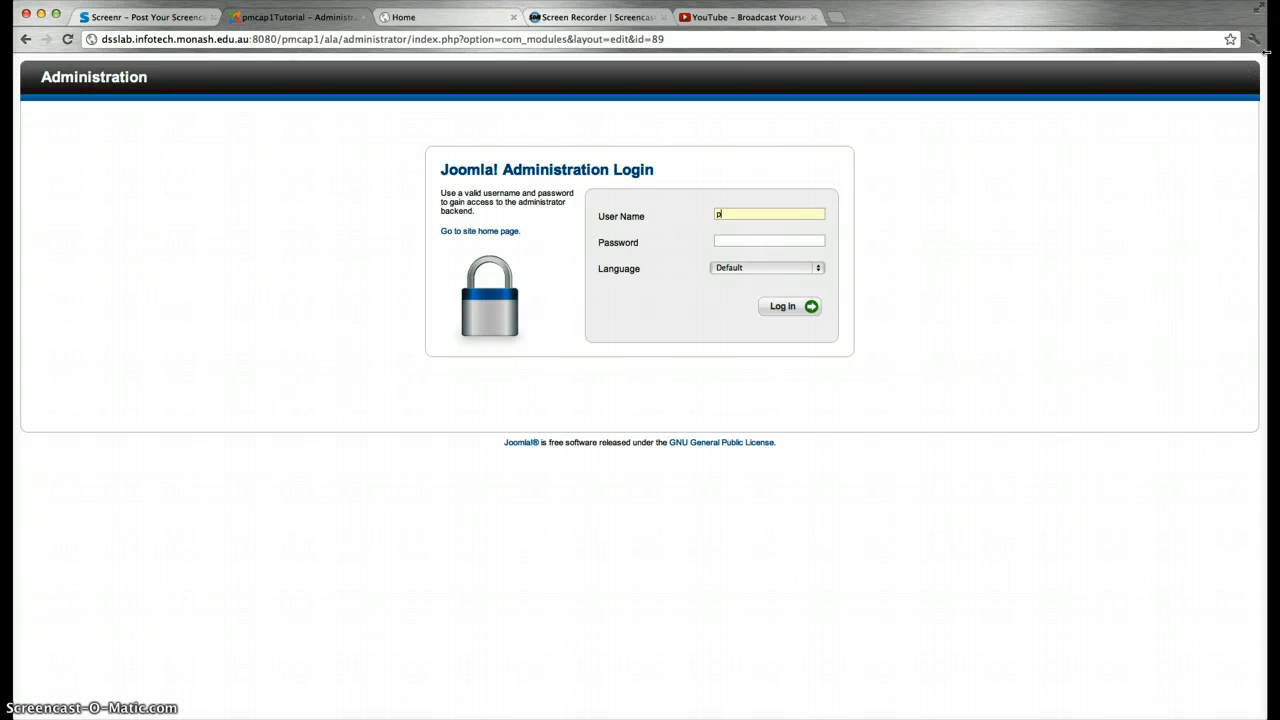
{"action": "key", "text": "Tab"}
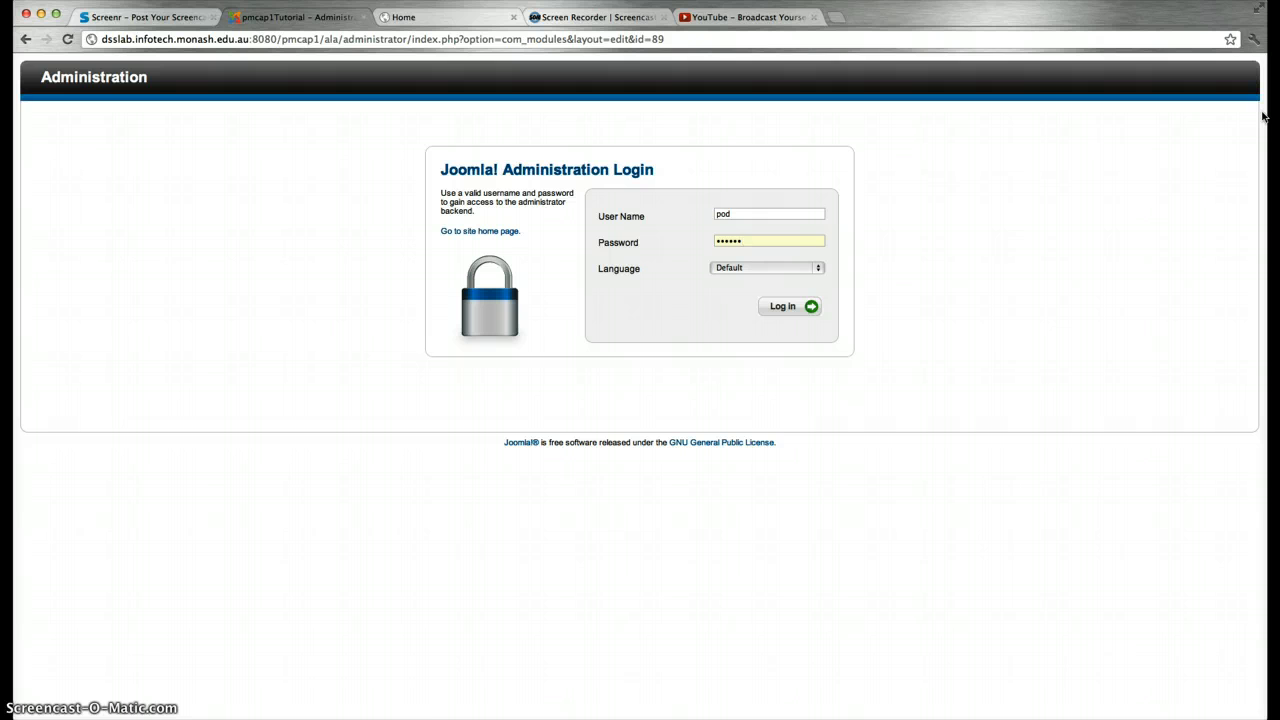
{"action": "key", "text": "Return"}
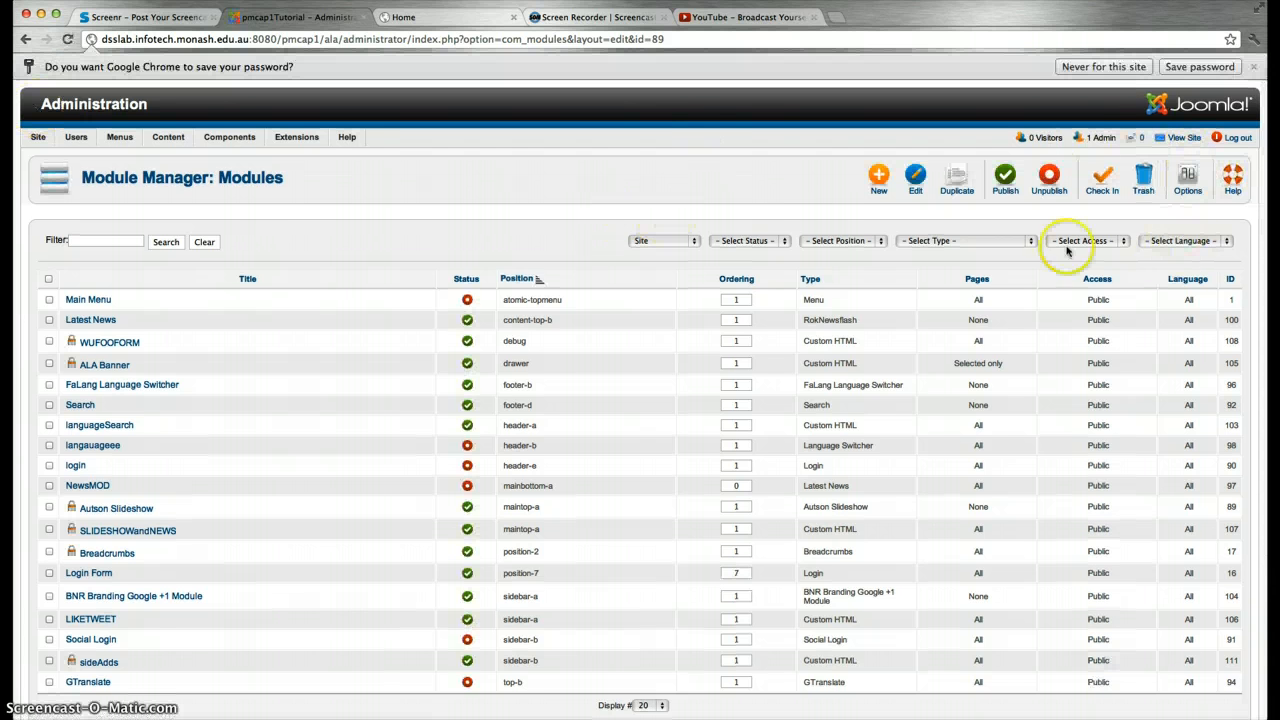
Go to the administration Control Panel and dismiss Chrome's save-password prompt
{"action": "left_click", "coordinate": [43, 154]}
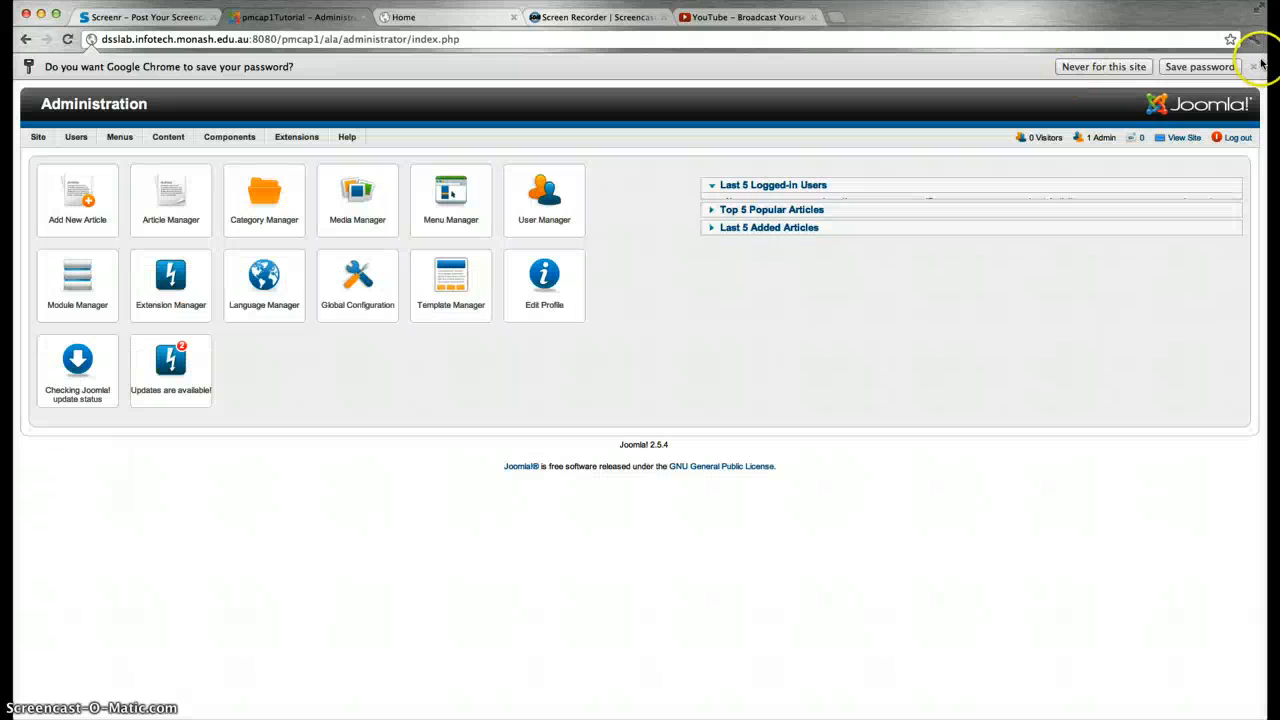
{"action": "left_click", "coordinate": [1253, 66]}
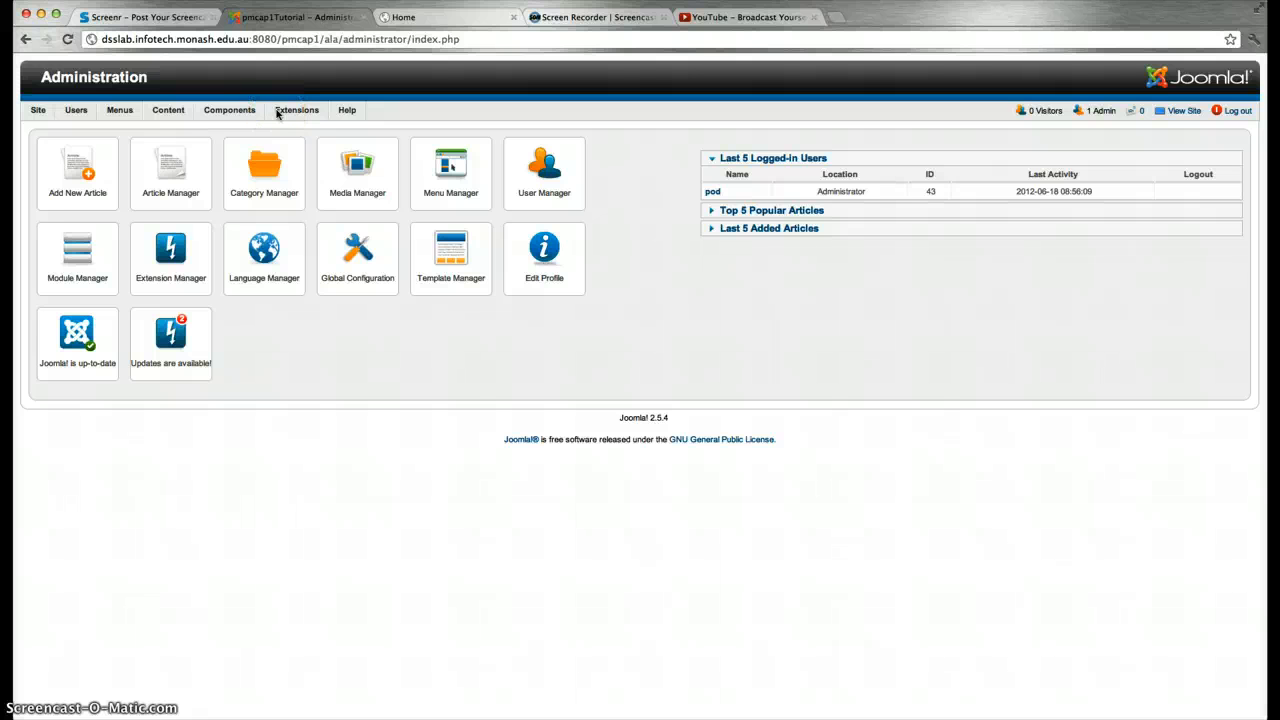
{"action": "left_click", "coordinate": [245, 113]}
{"action": "left_click", "coordinate": [245, 113]}
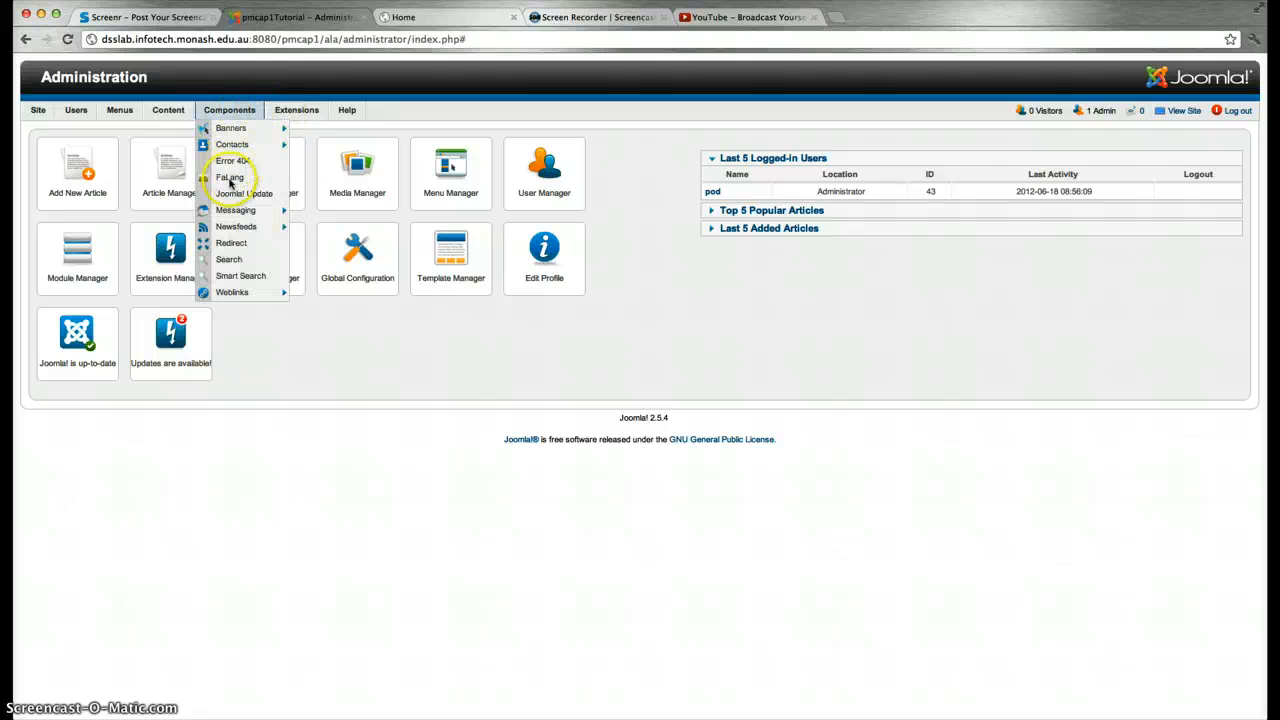
{"action": "left_click", "coordinate": [229, 179]}
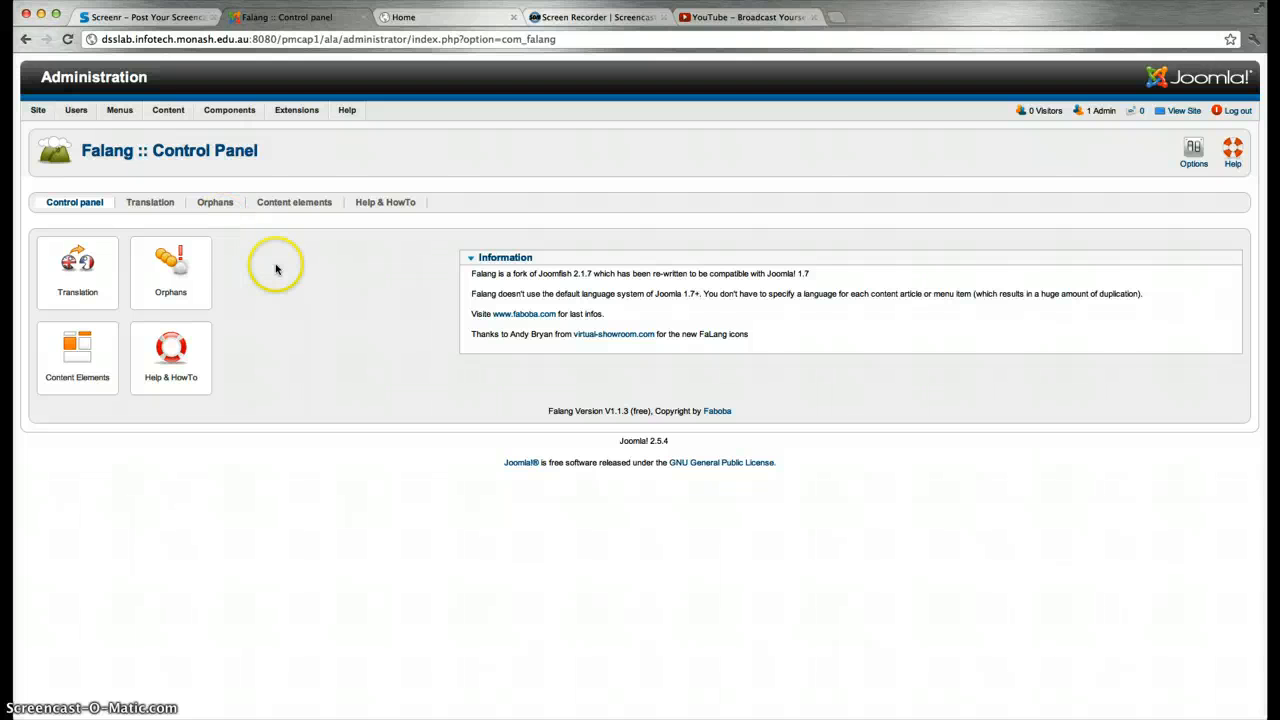
{"action": "left_click", "coordinate": [75, 263]}
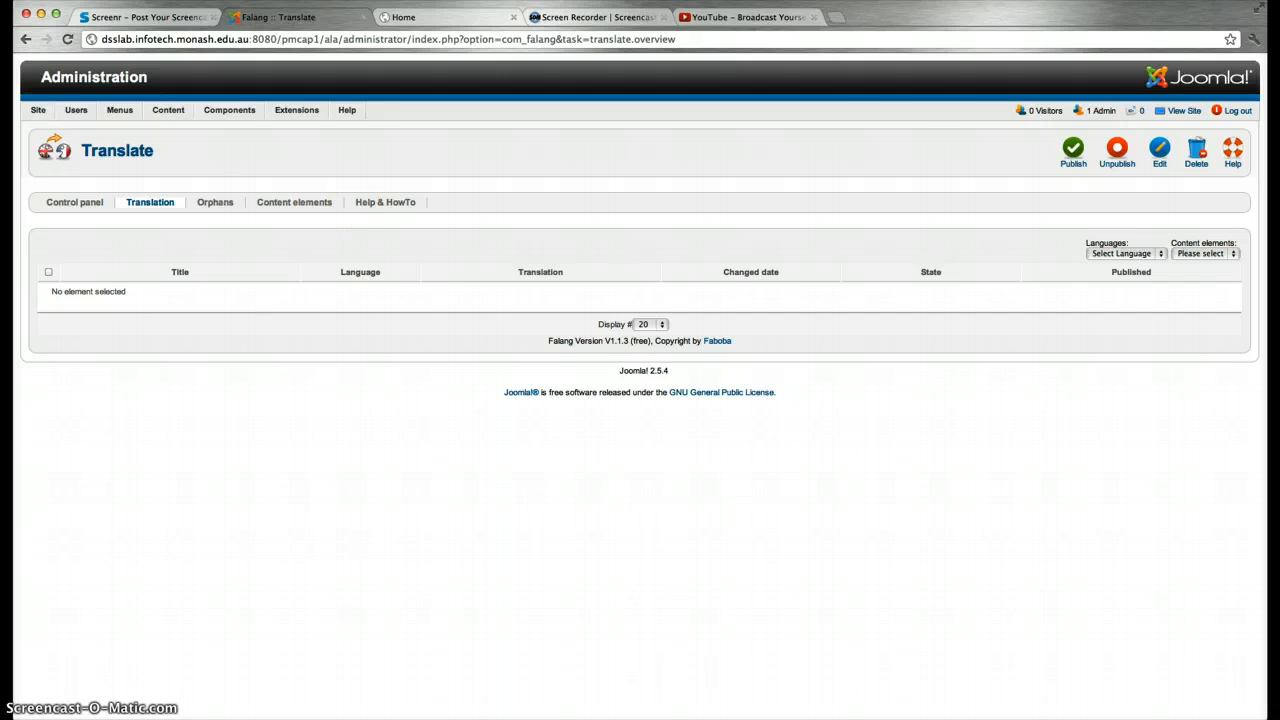
{"action": "left_click", "coordinate": [458, 17]}
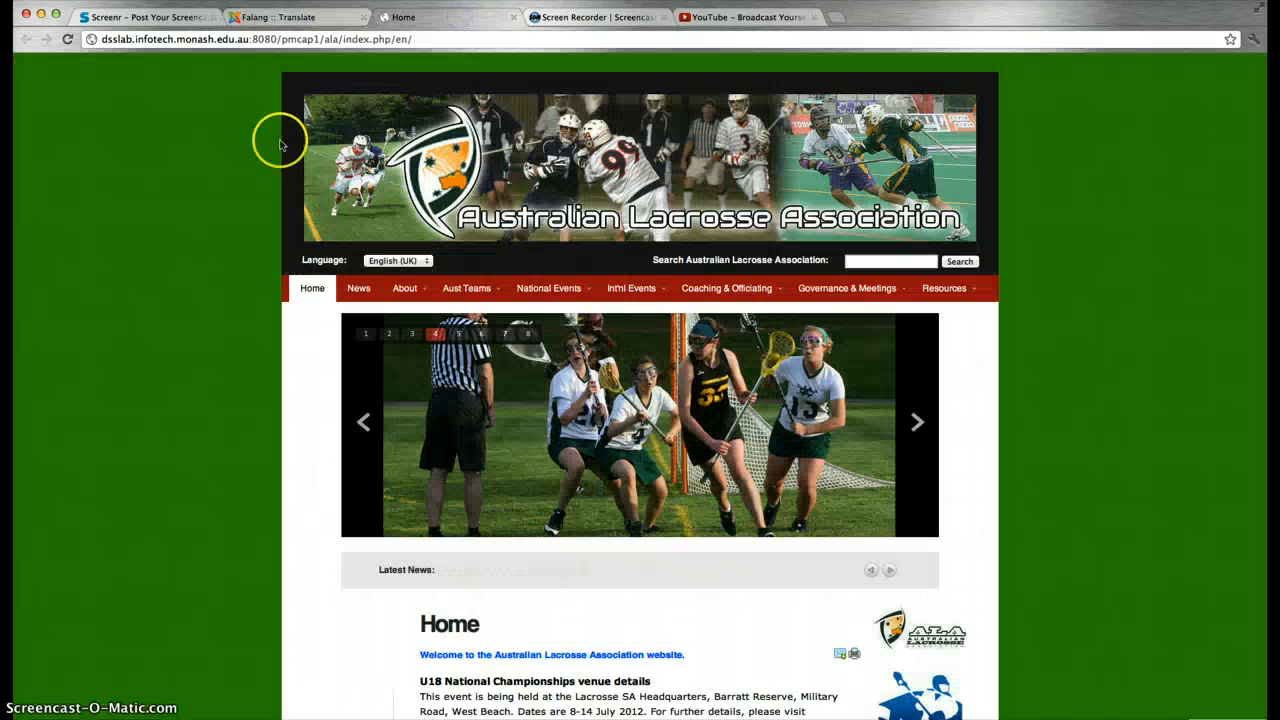
{"action": "left_click", "coordinate": [400, 261]}
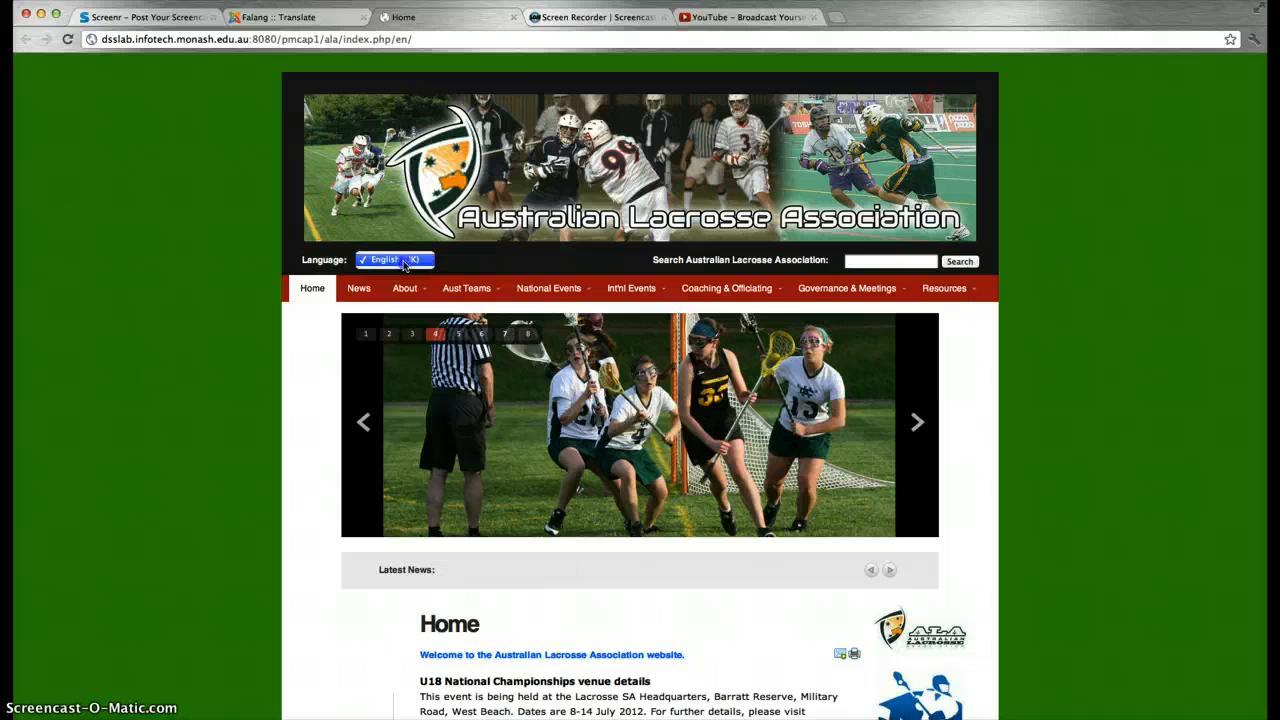
{"action": "left_click", "coordinate": [355, 319]}
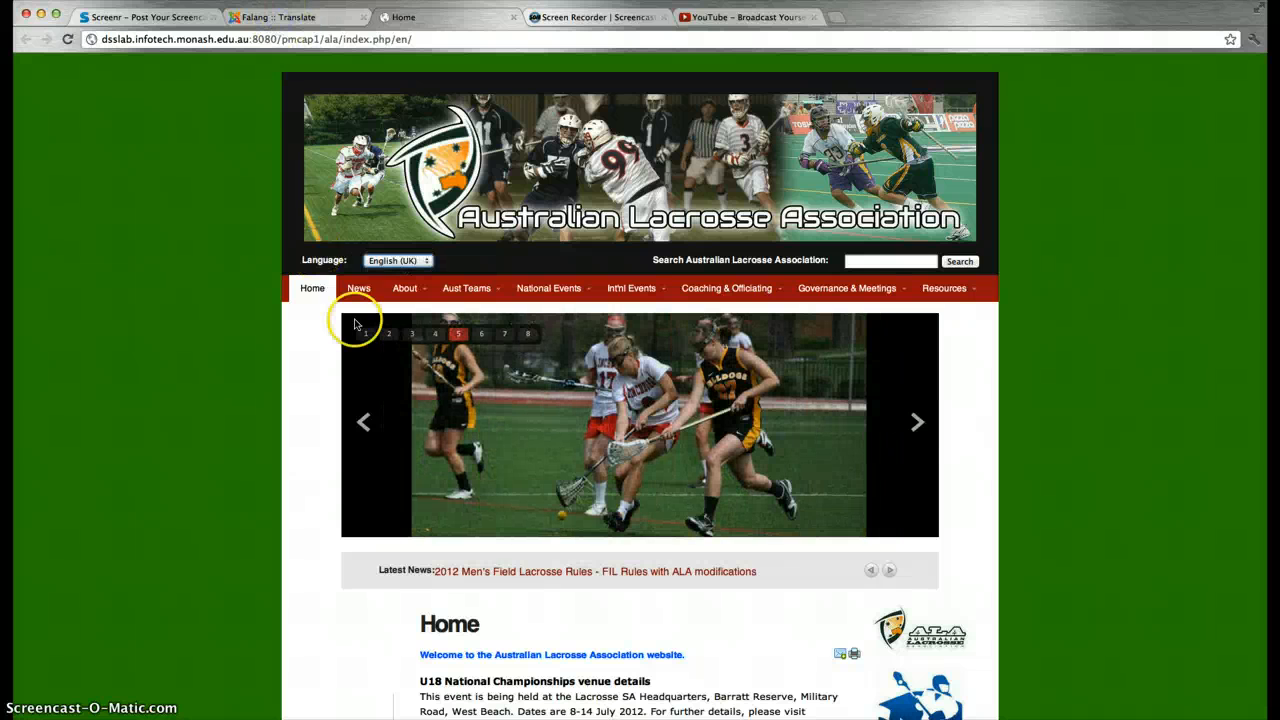
{"action": "left_click", "coordinate": [270, 17]}
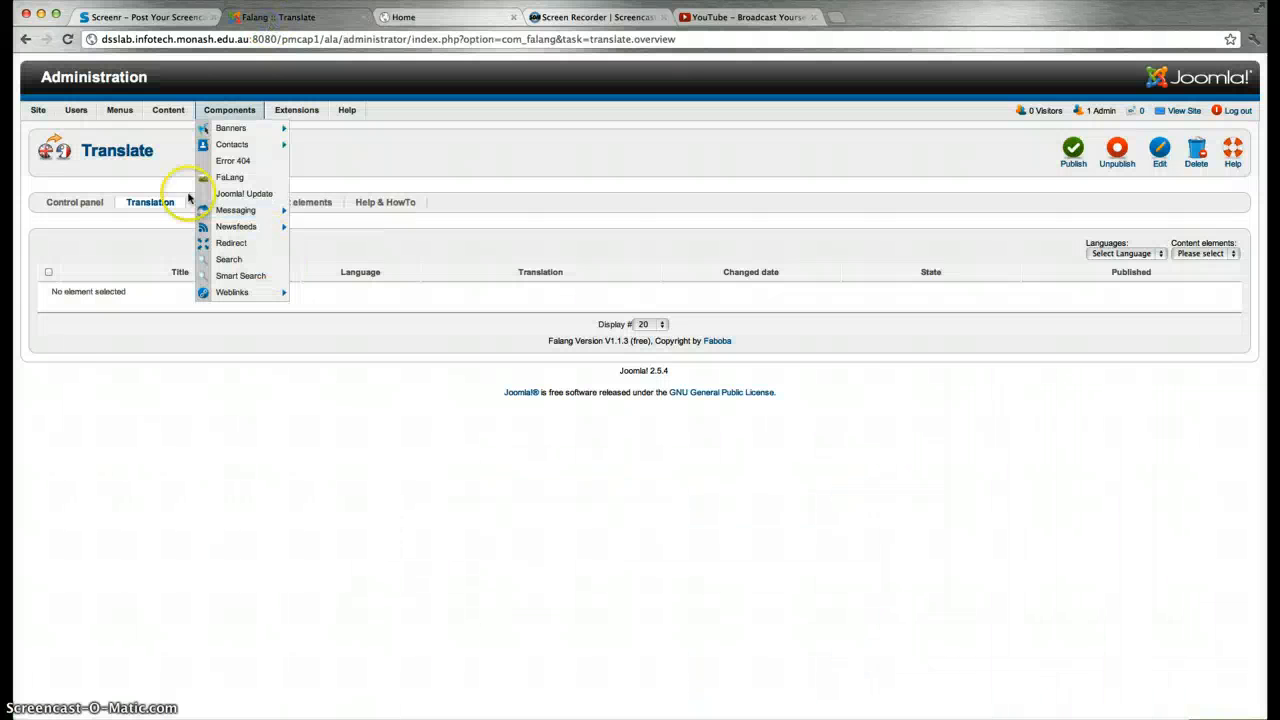
{"action": "left_click", "coordinate": [26, 40]}
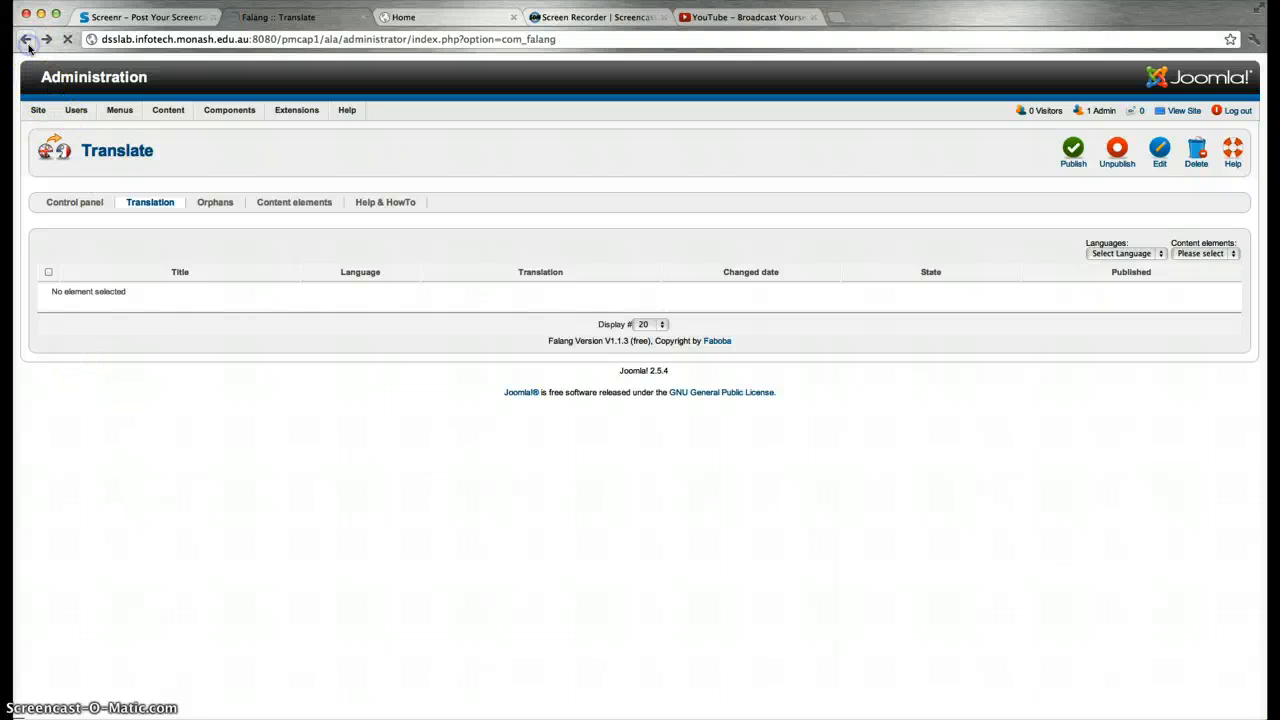
{"action": "left_click", "coordinate": [27, 42]}
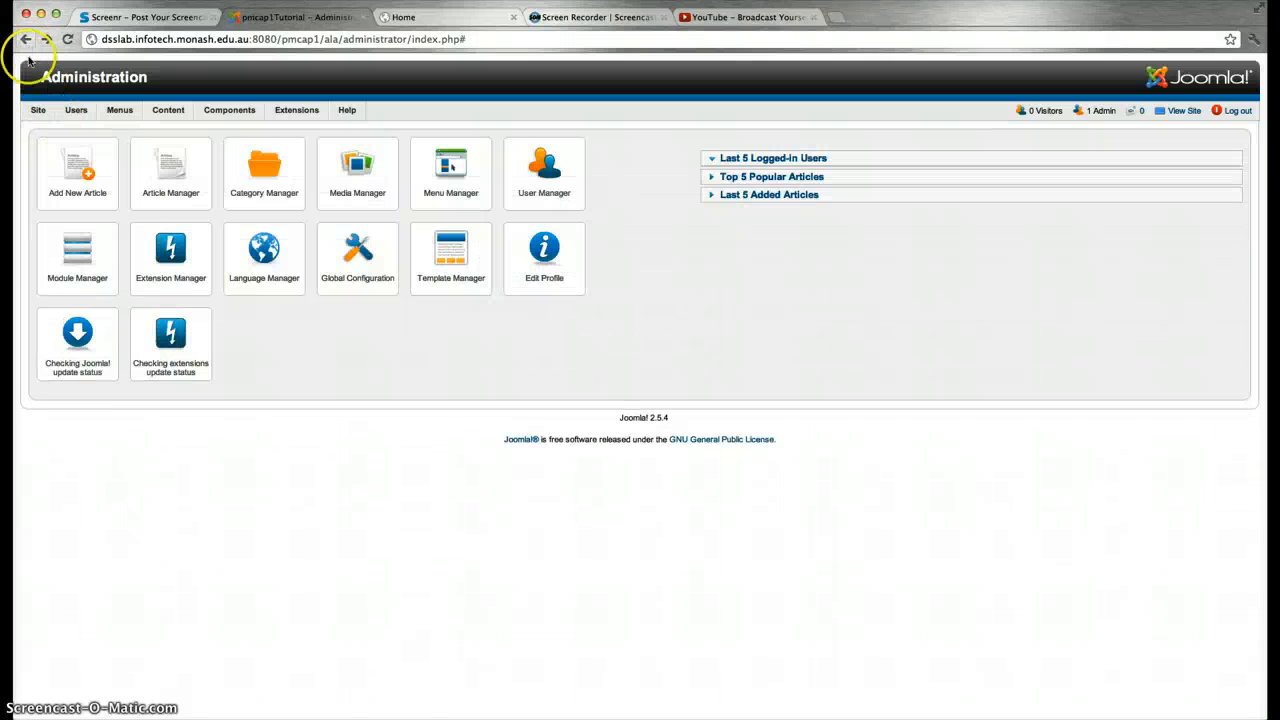
{"action": "left_click", "coordinate": [266, 262]}
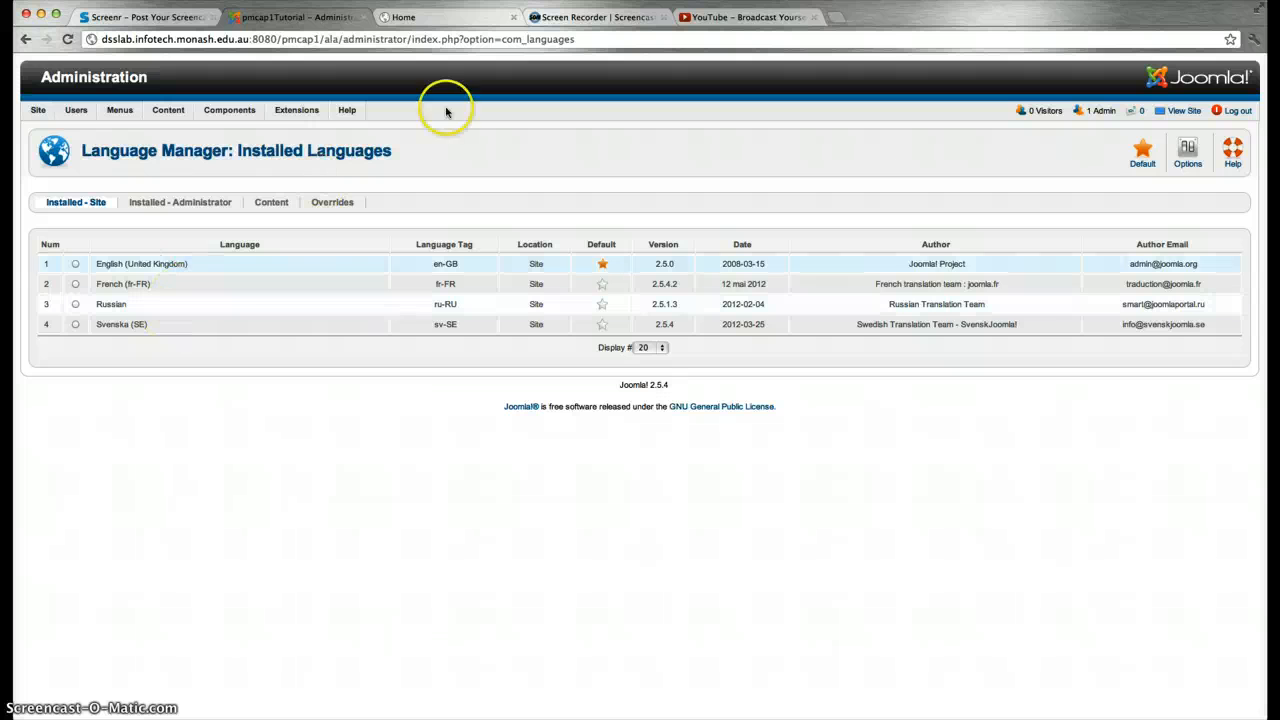
{"action": "left_click", "coordinate": [28, 41]}
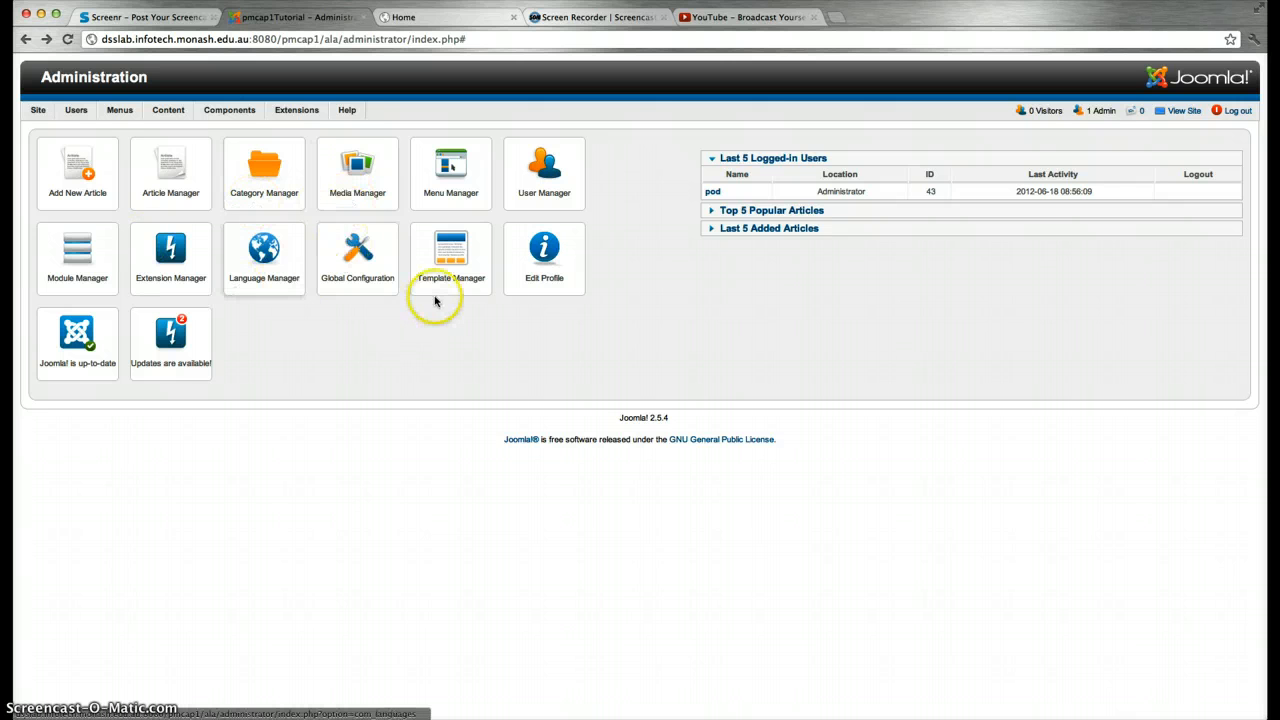
Open the rt_gantry - Default template style and view its Overview and Style settings
{"action": "left_click", "coordinate": [449, 261]}
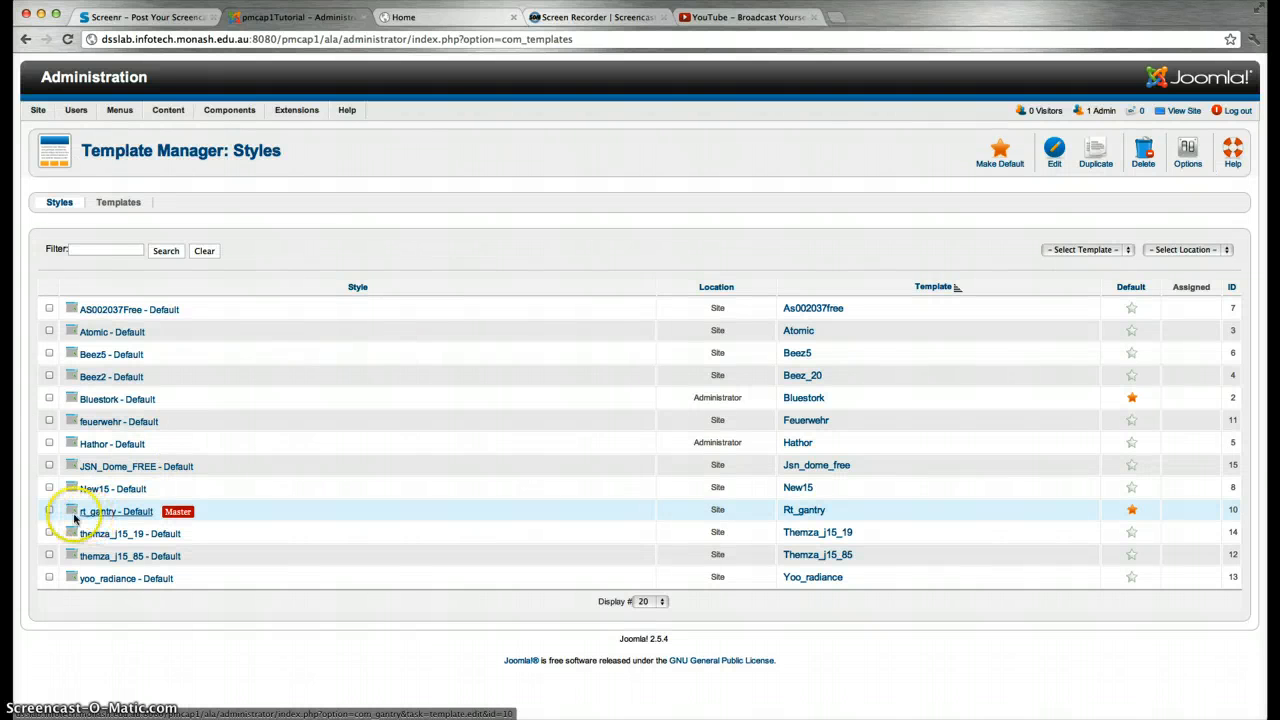
{"action": "left_click", "coordinate": [116, 512]}
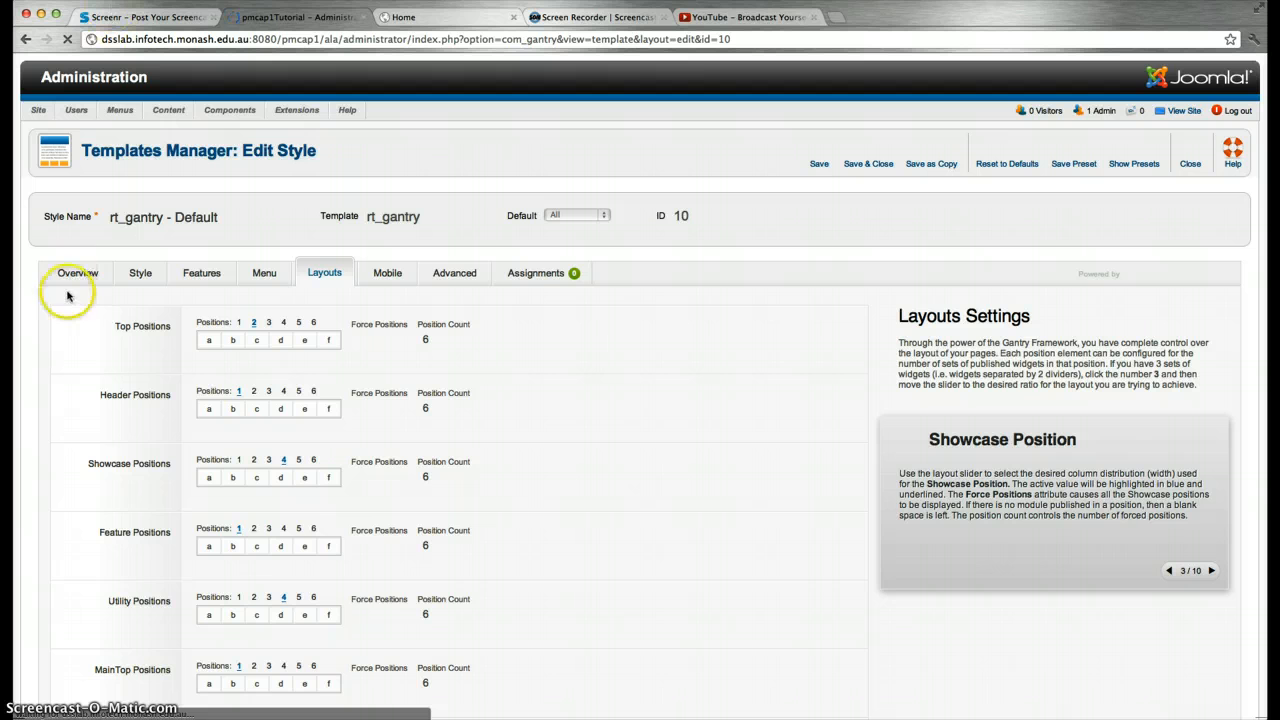
{"action": "left_click", "coordinate": [77, 279]}
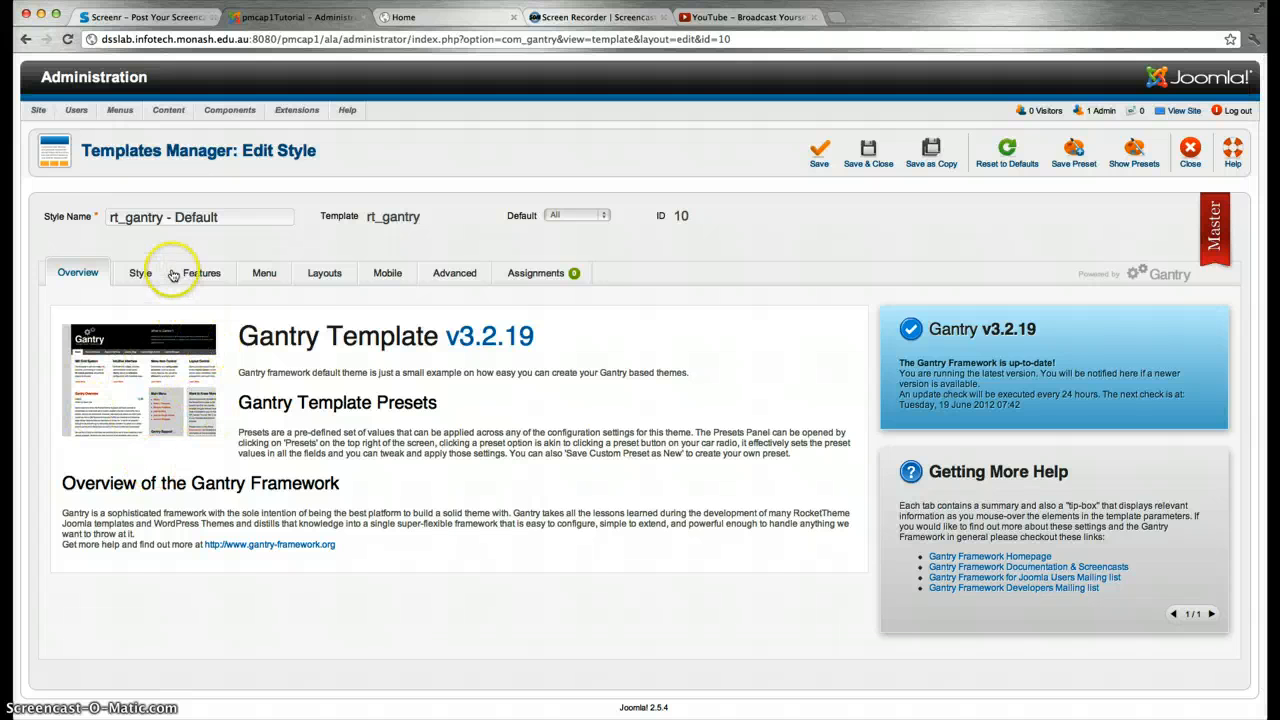
{"action": "left_click", "coordinate": [140, 276]}
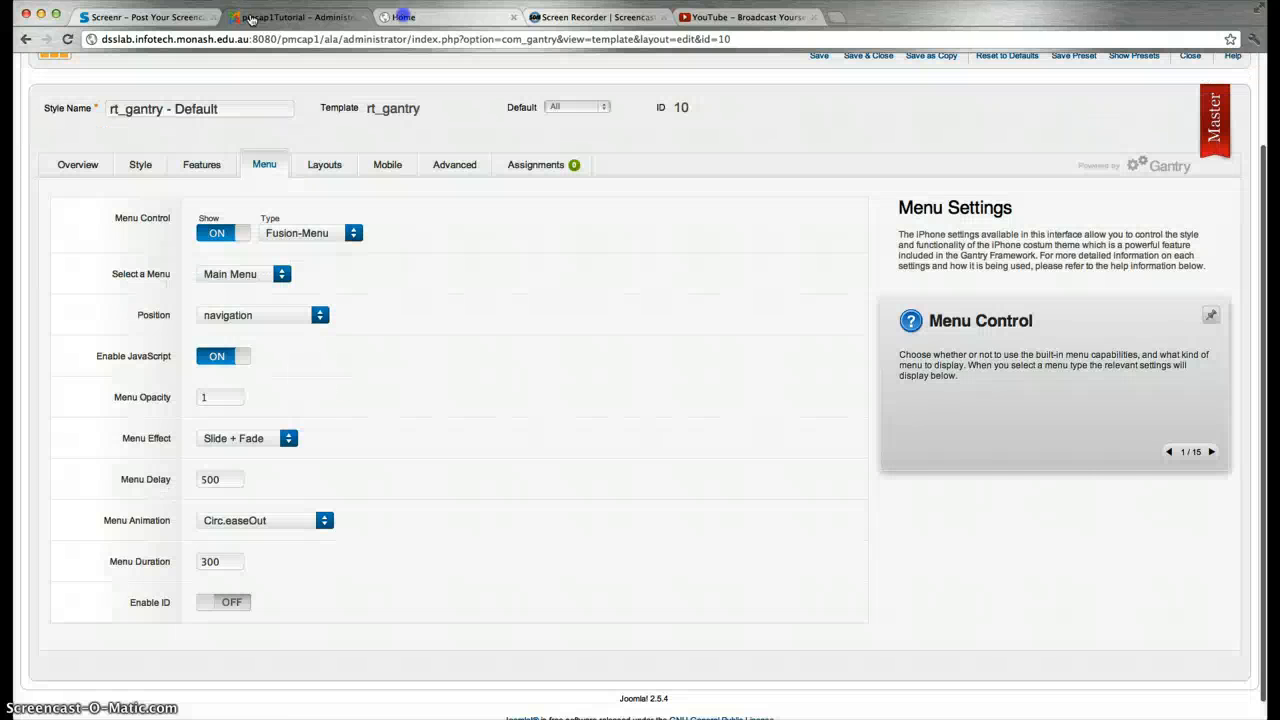
Review the Layouts position sliders, including MainBody at 2|8|2, comparing against the front-end page
{"action": "left_click", "coordinate": [323, 162]}
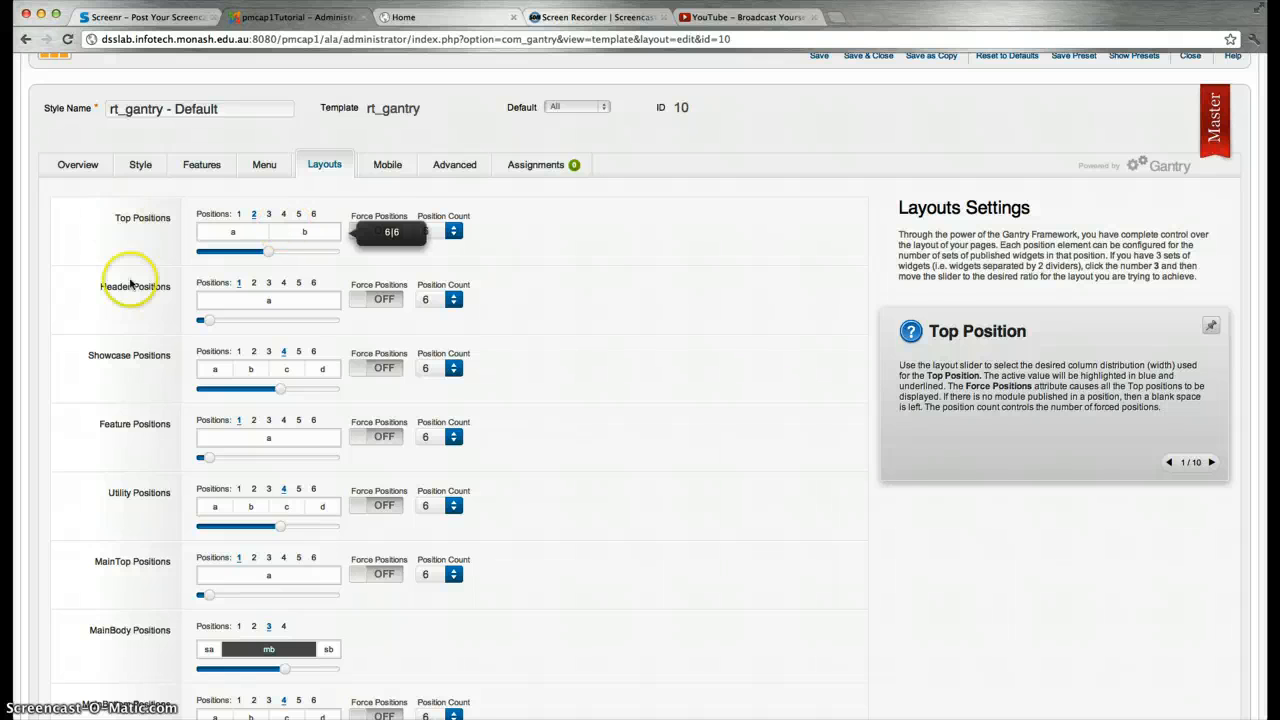
{"action": "scroll", "coordinate": [271, 363], "scroll_direction": "down", "scroll_amount": 3}
{"action": "scroll", "coordinate": [271, 365], "scroll_direction": "down", "scroll_amount": 2}
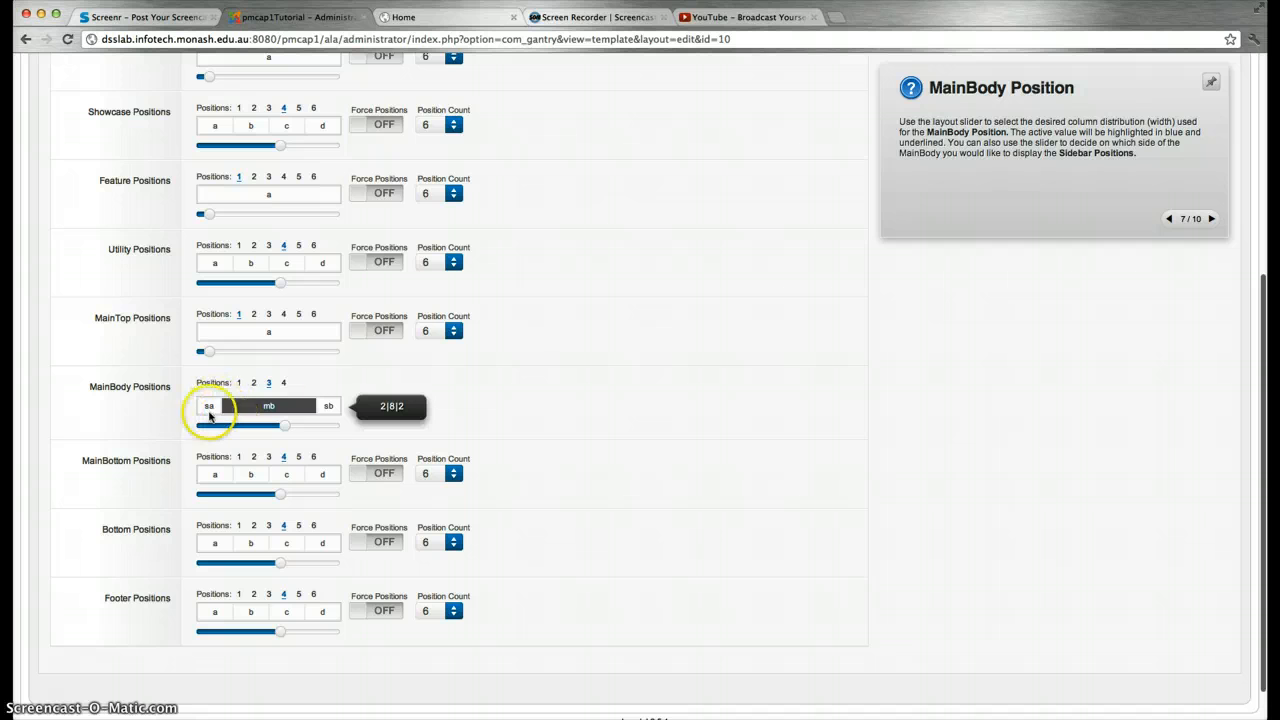
{"action": "left_click", "coordinate": [436, 18]}
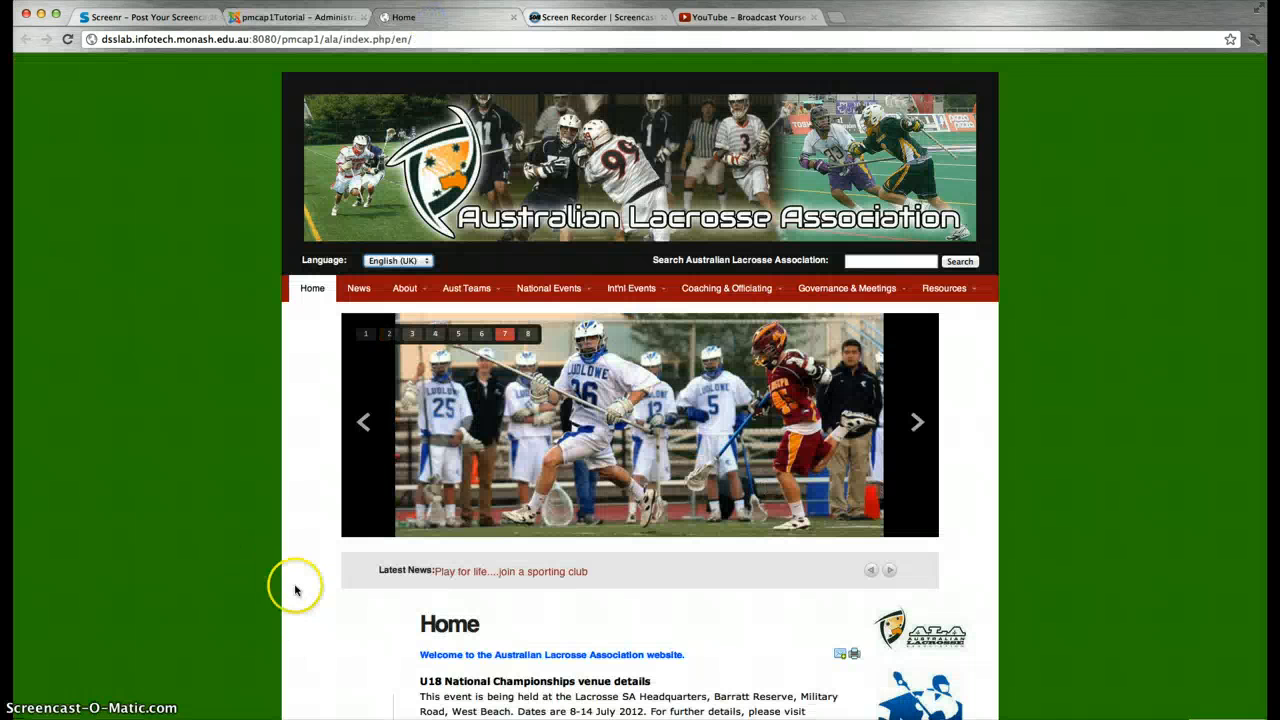
{"action": "scroll", "coordinate": [300, 560], "scroll_direction": "down", "scroll_amount": 5}
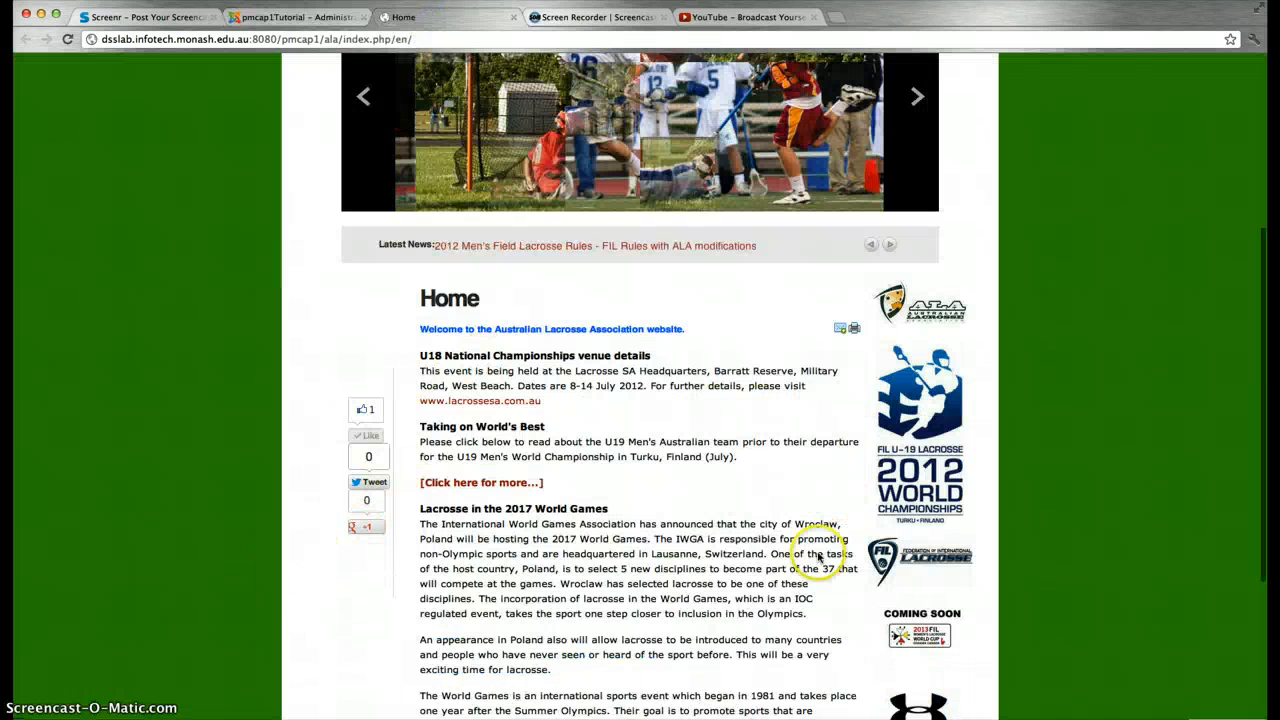
{"action": "left_click", "coordinate": [275, 17]}
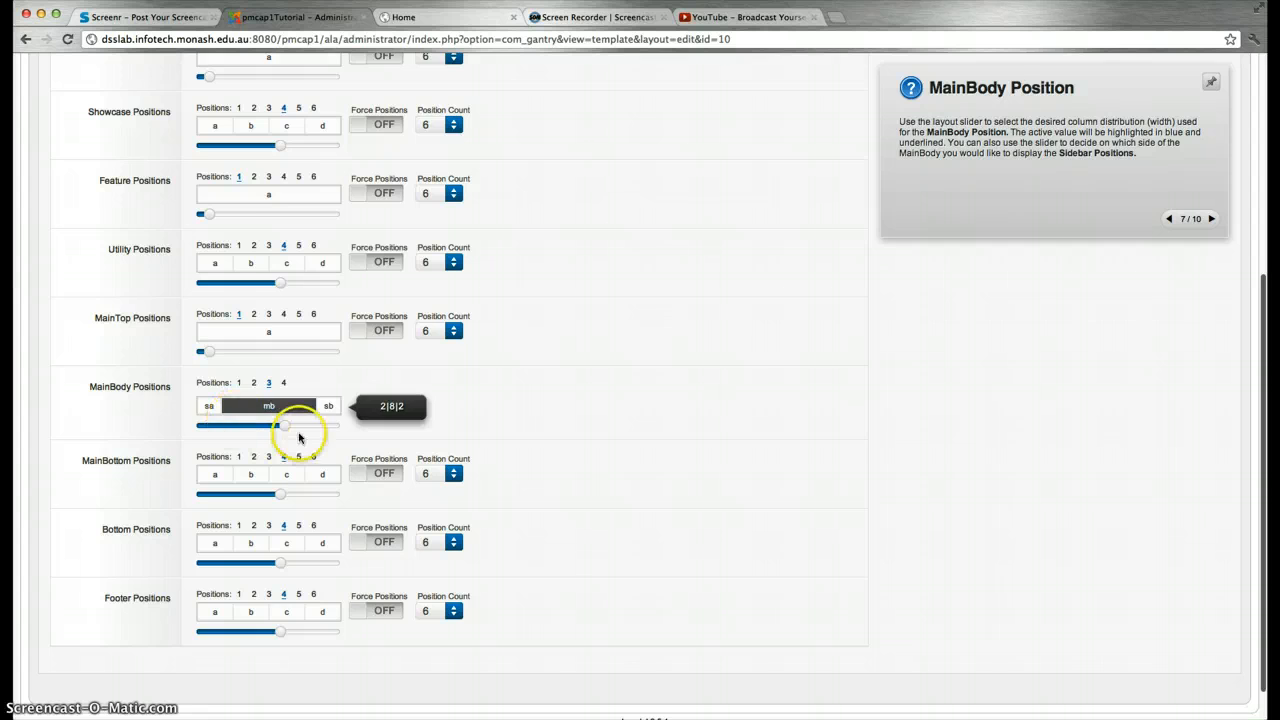
{"action": "scroll", "coordinate": [300, 432], "scroll_direction": "up", "scroll_amount": 5}
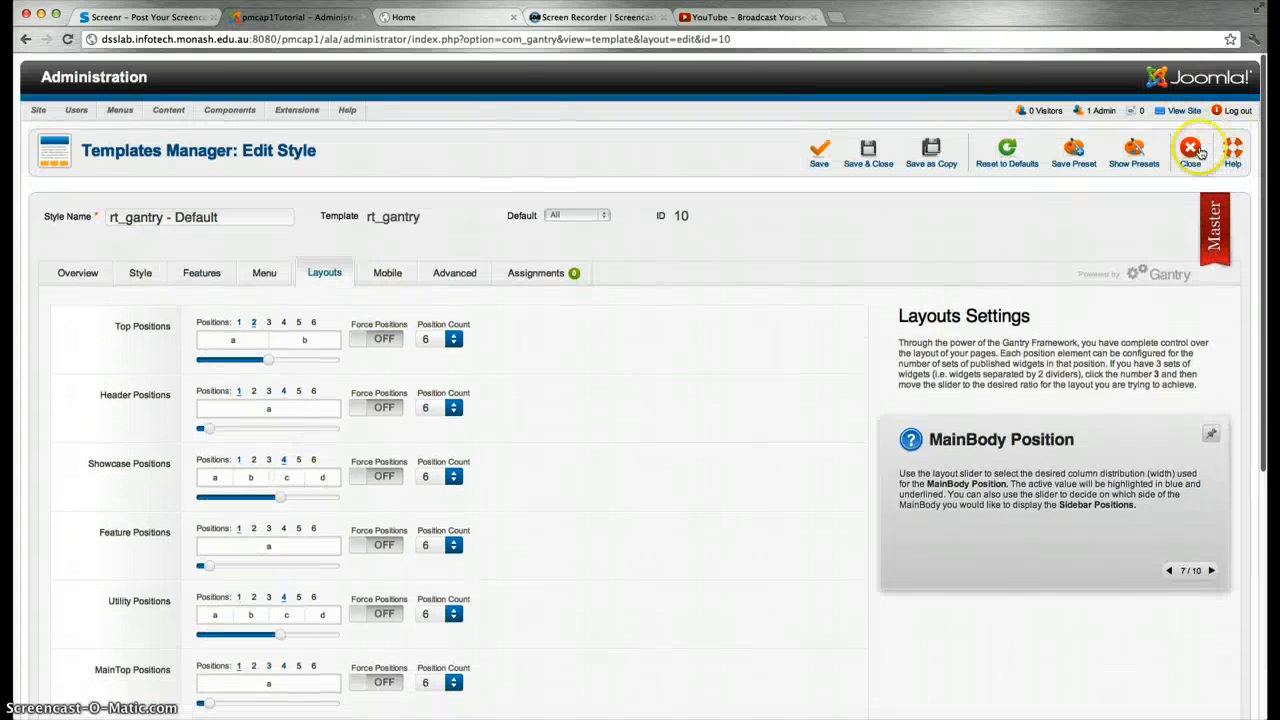
Close the style editor, go to Module Manager, then view the live home page's banner and slideshow
{"action": "left_click", "coordinate": [1196, 150]}
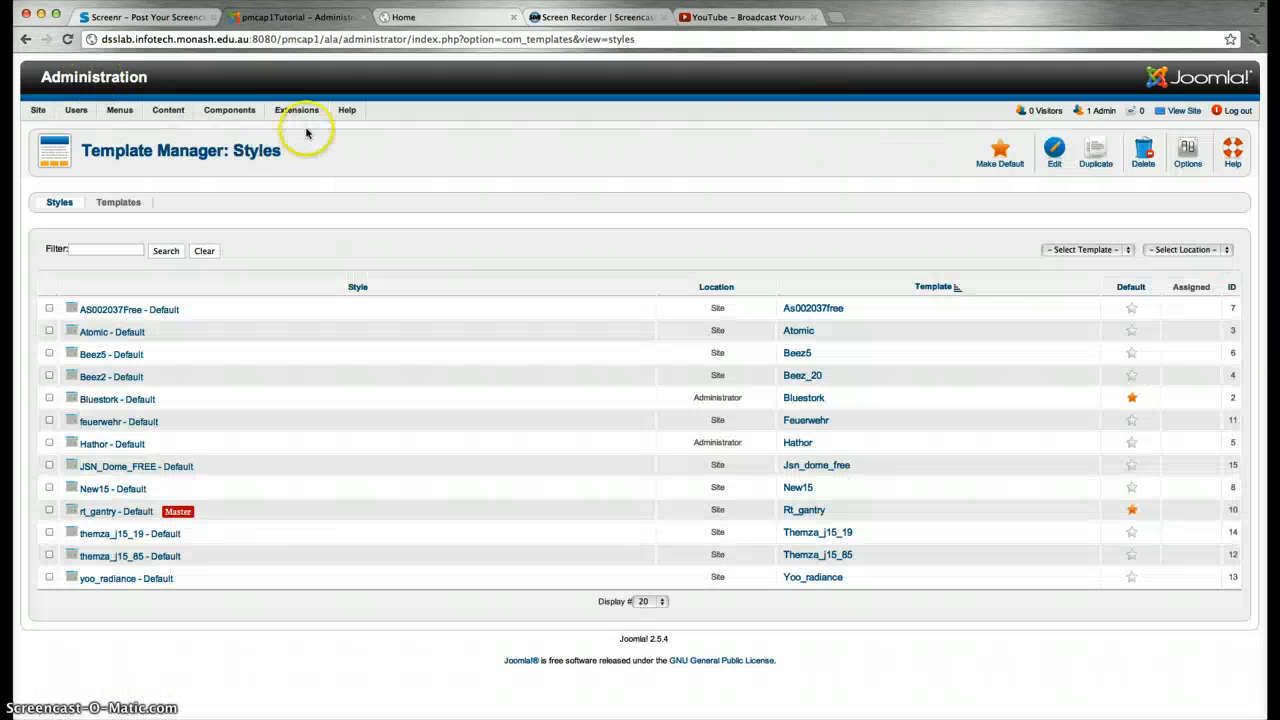
{"action": "mouse_move", "coordinate": [300, 117]}
{"action": "left_click", "coordinate": [298, 146]}
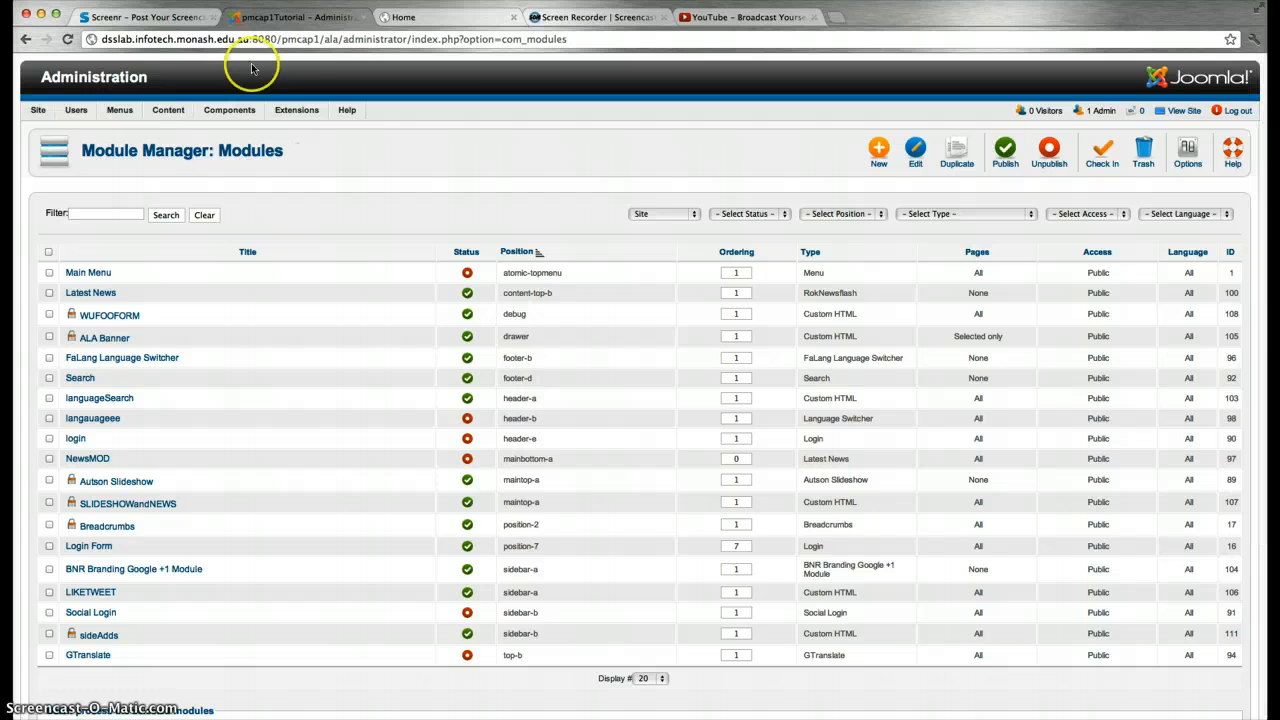
{"action": "left_click", "coordinate": [456, 18]}
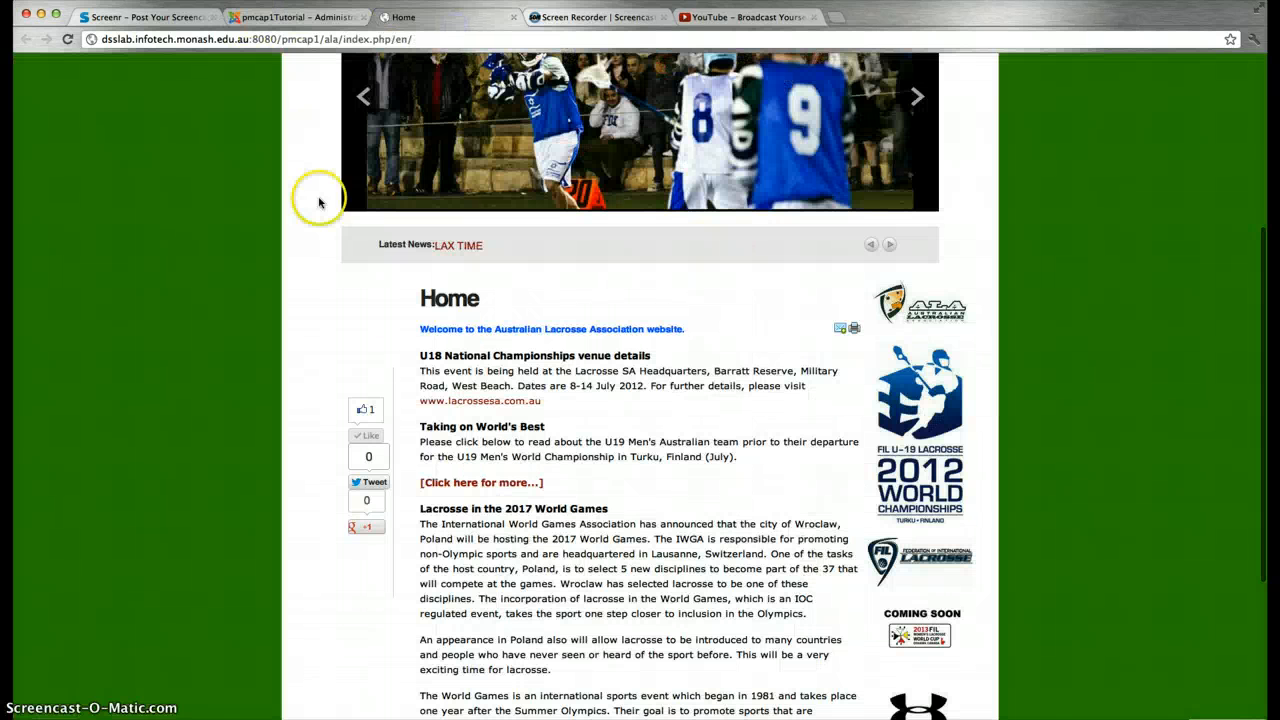
{"action": "scroll", "coordinate": [322, 398], "scroll_direction": "up", "scroll_amount": 5}
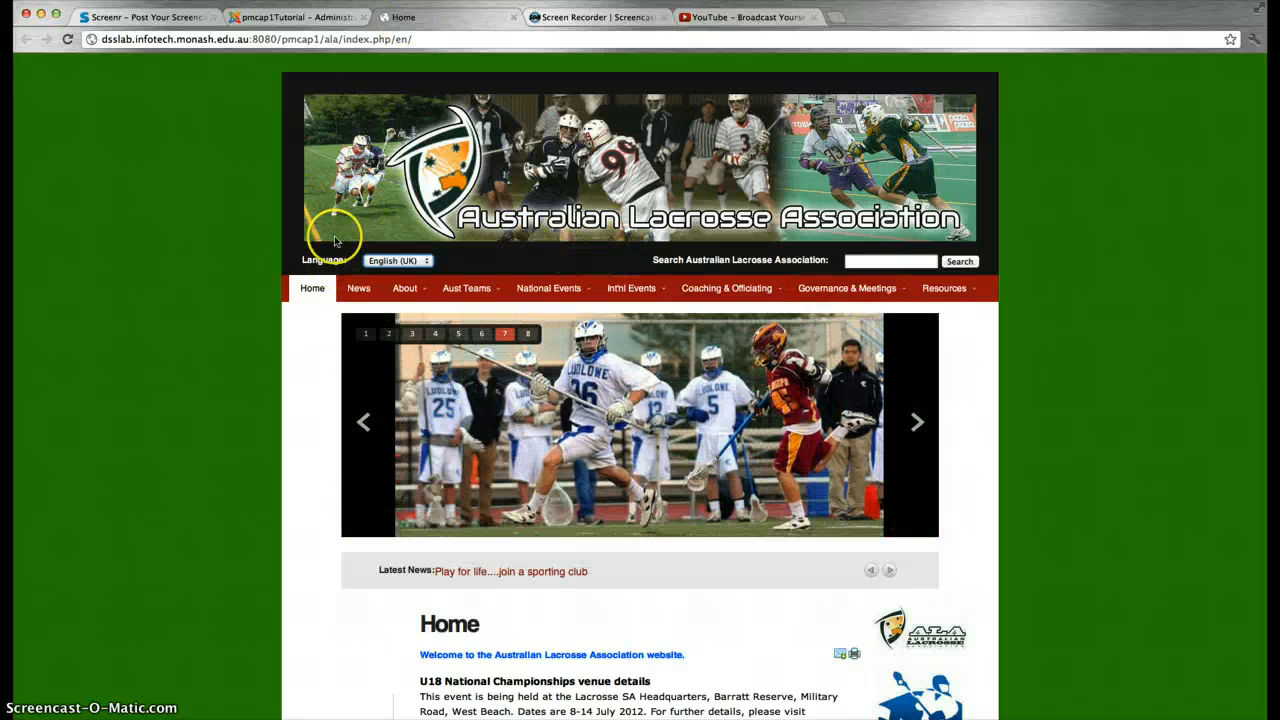
Open the ALA Banner Custom HTML module and look over its banner image content
{"action": "left_click", "coordinate": [295, 17]}
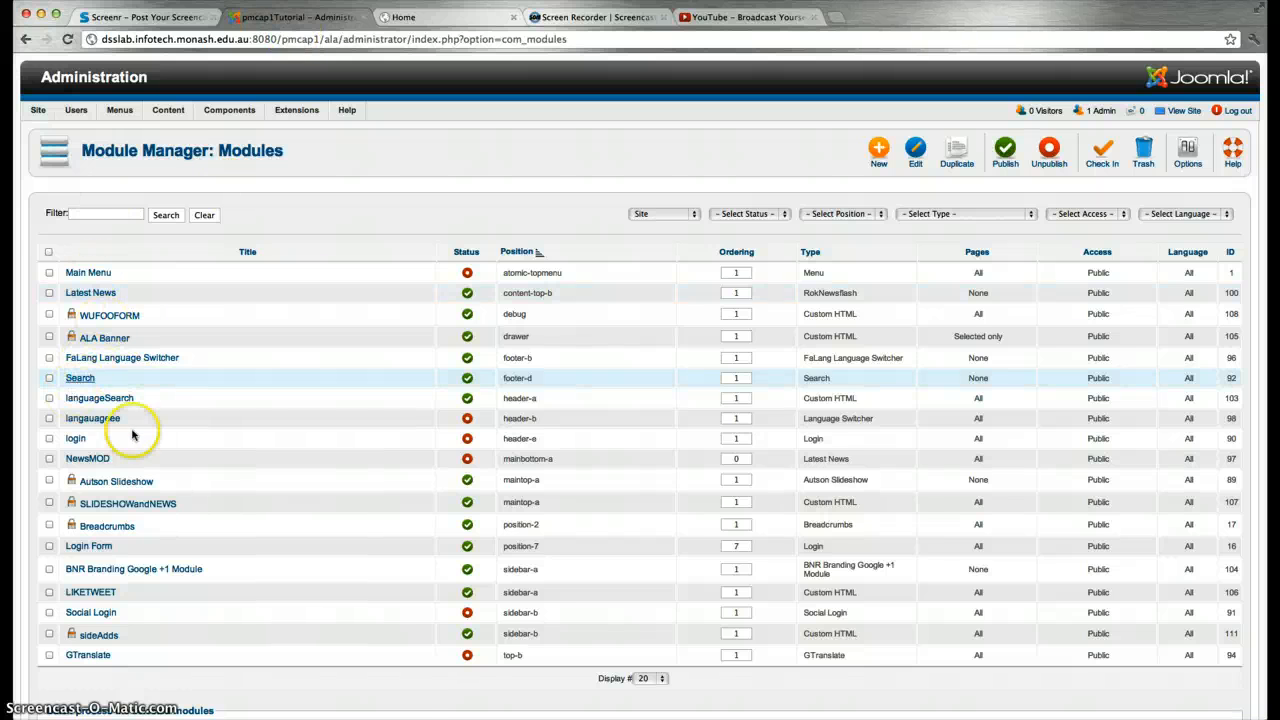
{"action": "left_click", "coordinate": [114, 339]}
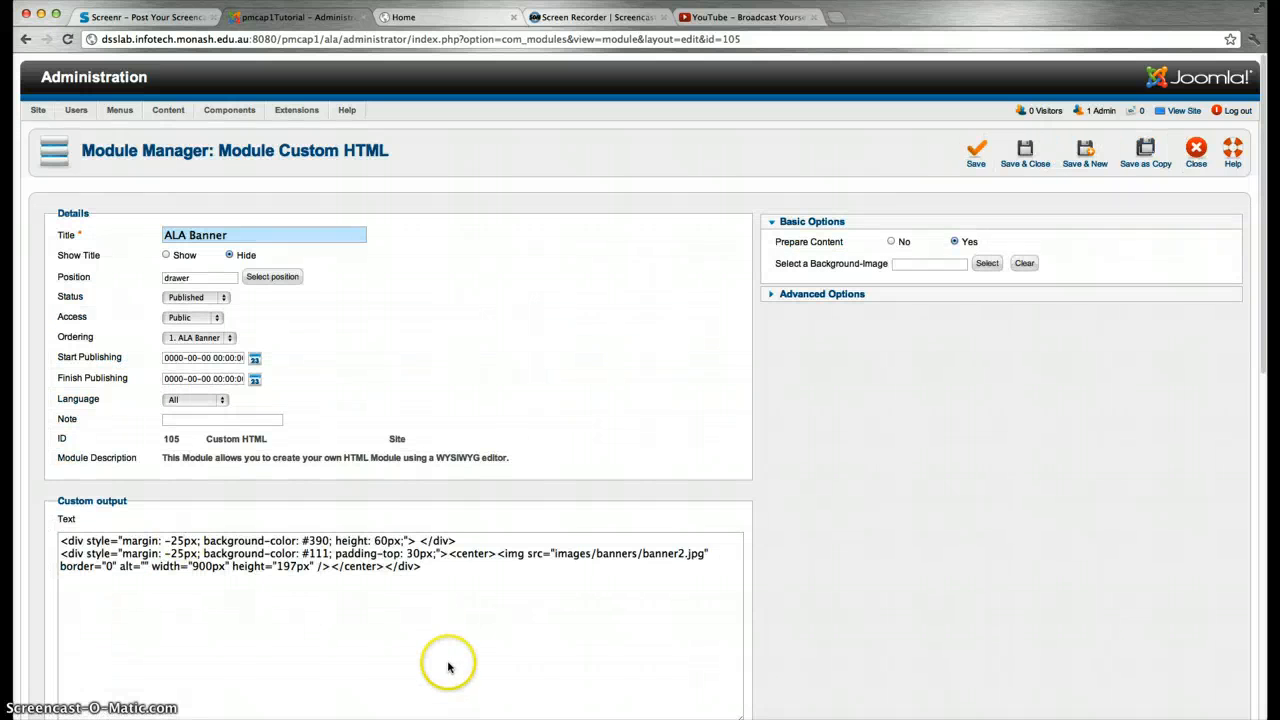
{"action": "scroll", "coordinate": [340, 566], "scroll_direction": "down", "scroll_amount": 2}
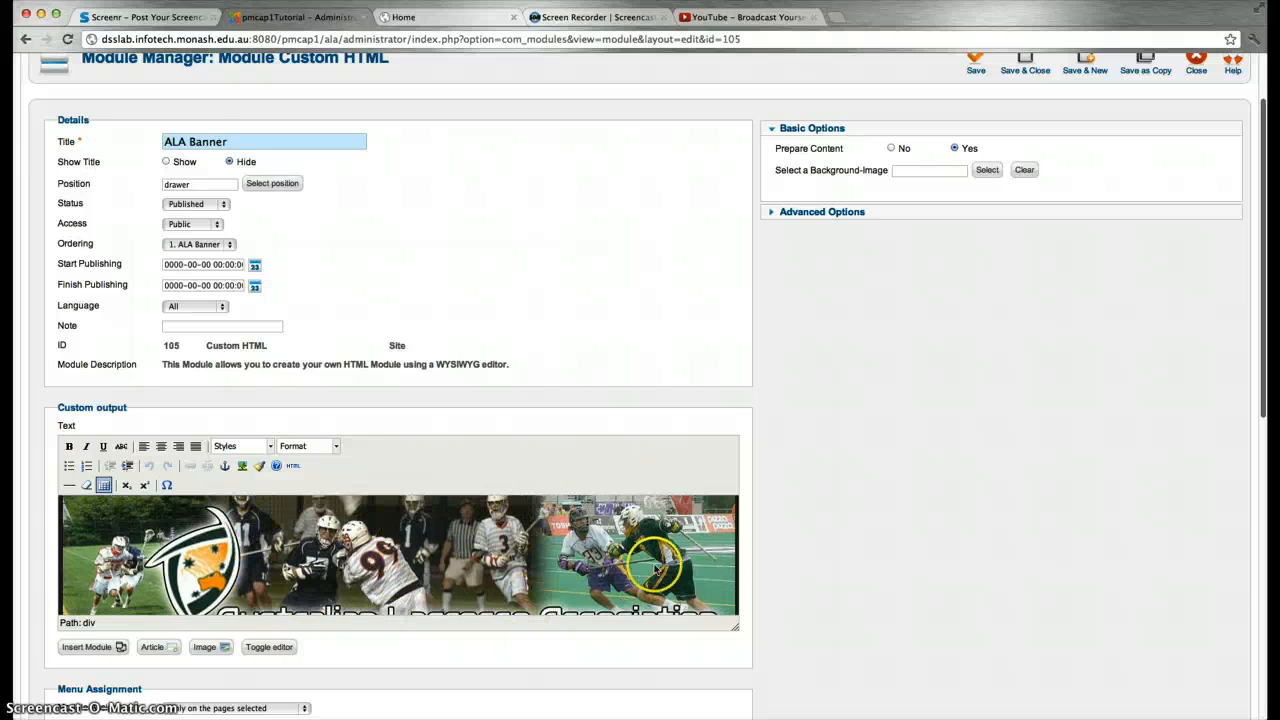
{"action": "scroll", "coordinate": [240, 520], "scroll_direction": "up", "scroll_amount": 1}
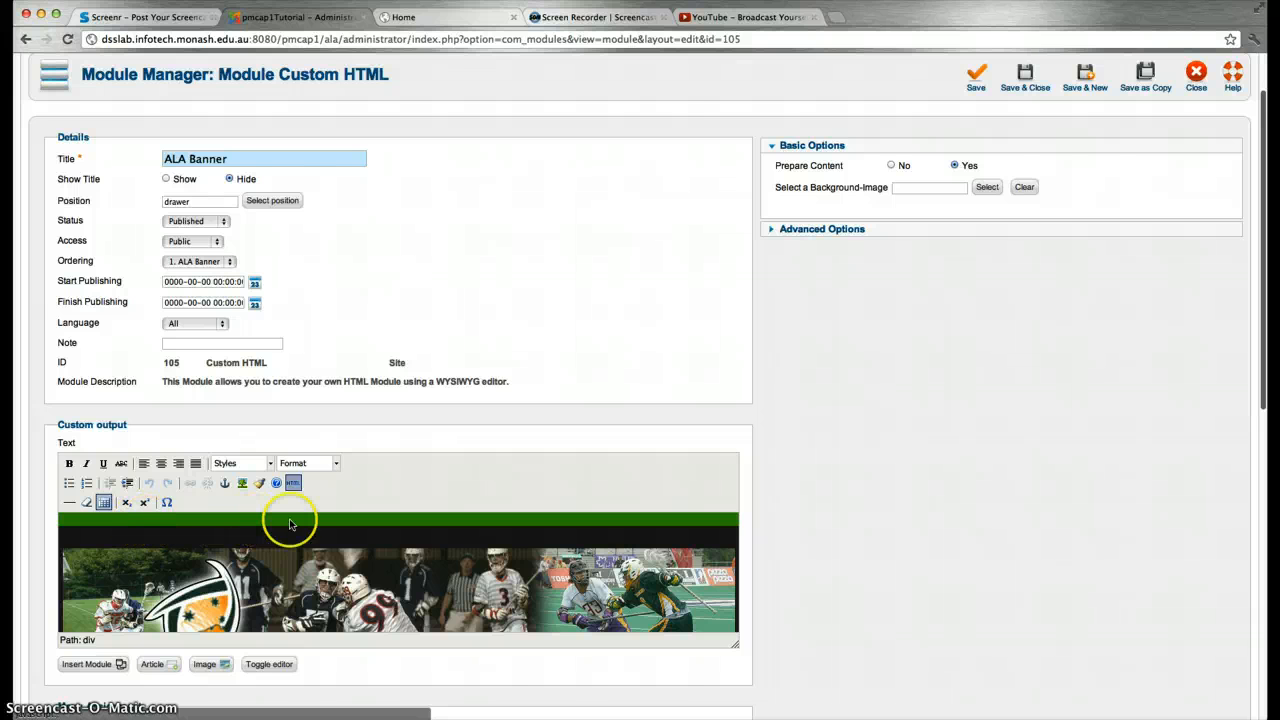
Inspect the banner's HTML div styles referencing banner2.jpg, close unchanged, and view the home page
{"action": "left_click", "coordinate": [292, 483]}
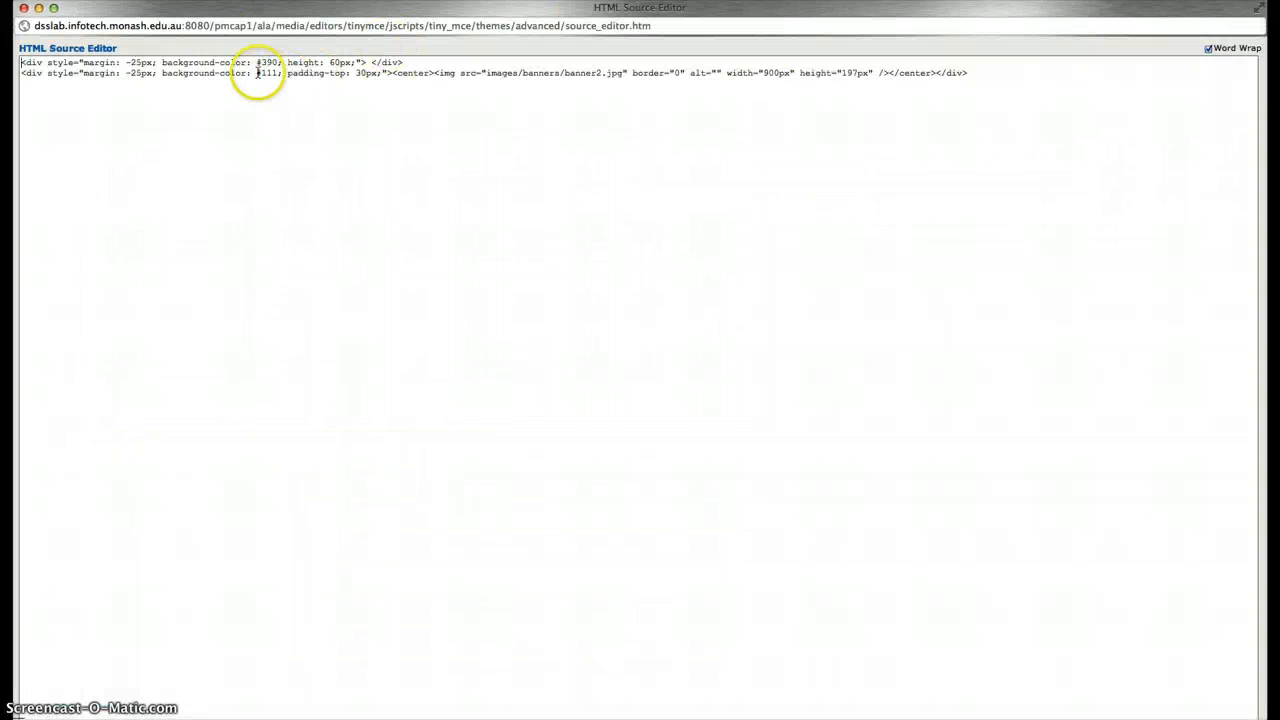
{"action": "left_click_drag", "start_coordinate": [106, 63], "coordinate": [287, 62]}
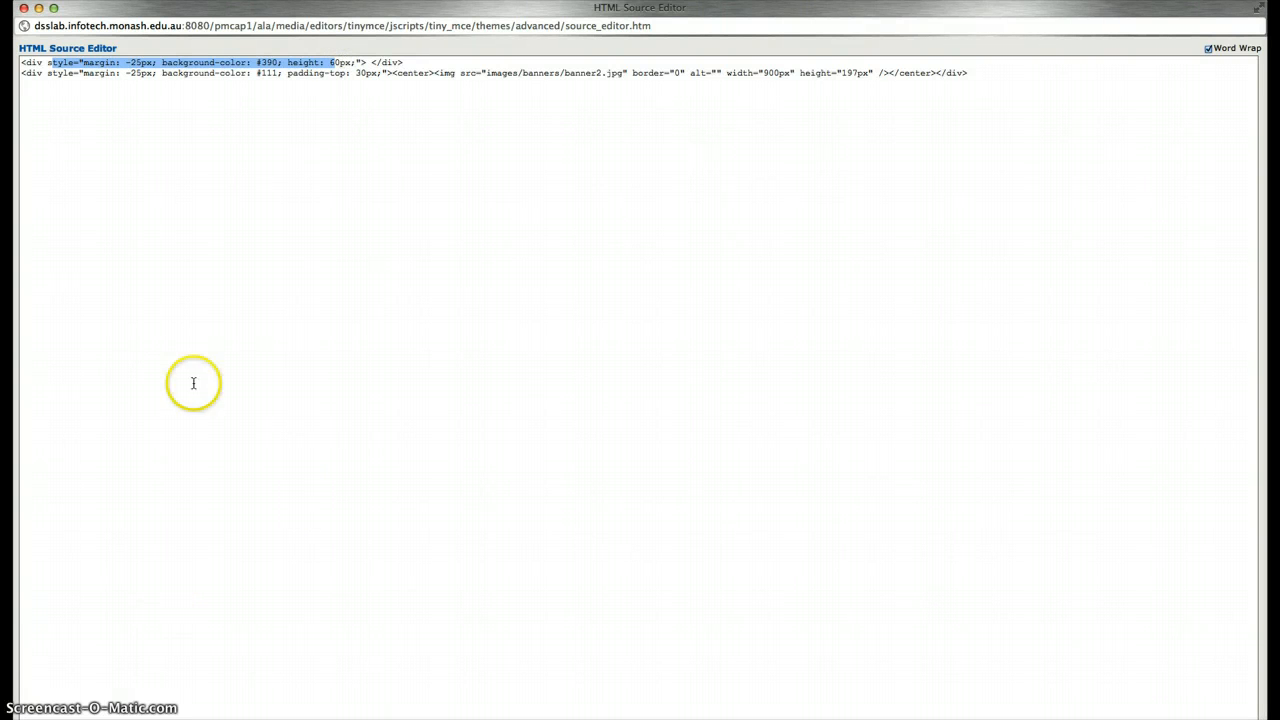
{"action": "left_click", "coordinate": [186, 178]}
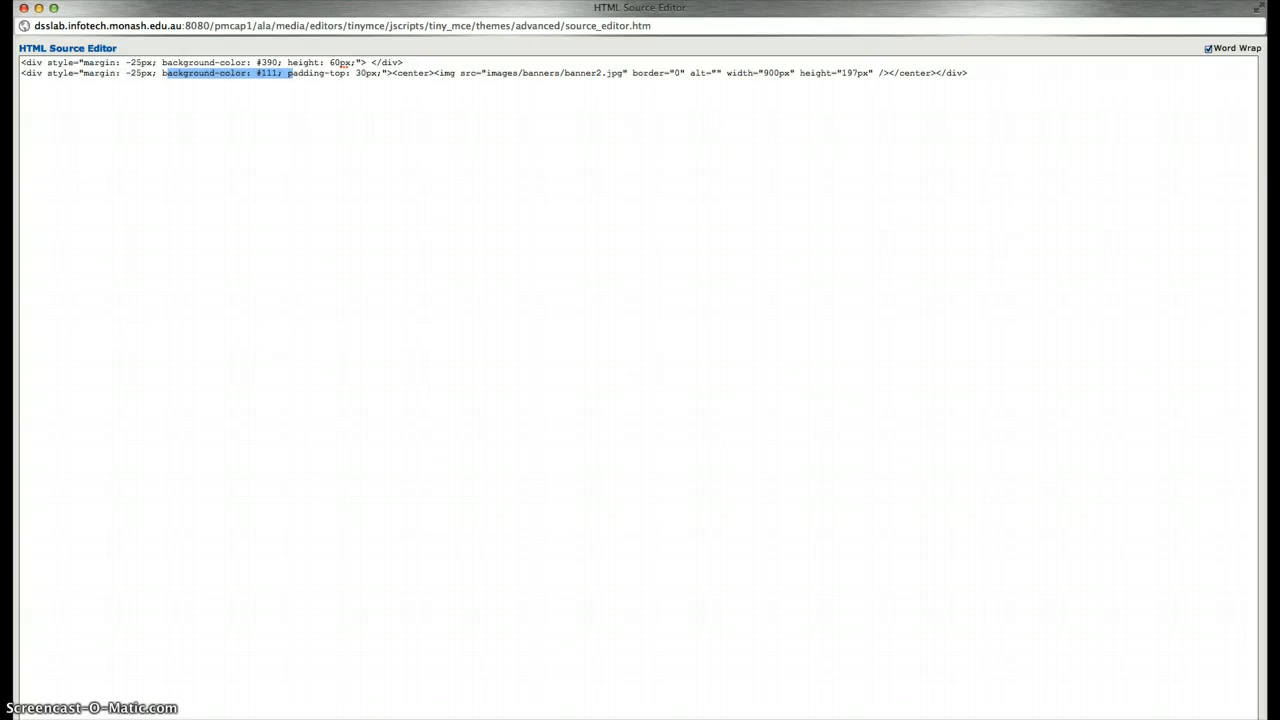
{"action": "left_click", "coordinate": [1226, 718]}
{"action": "left_click", "coordinate": [398, 18]}
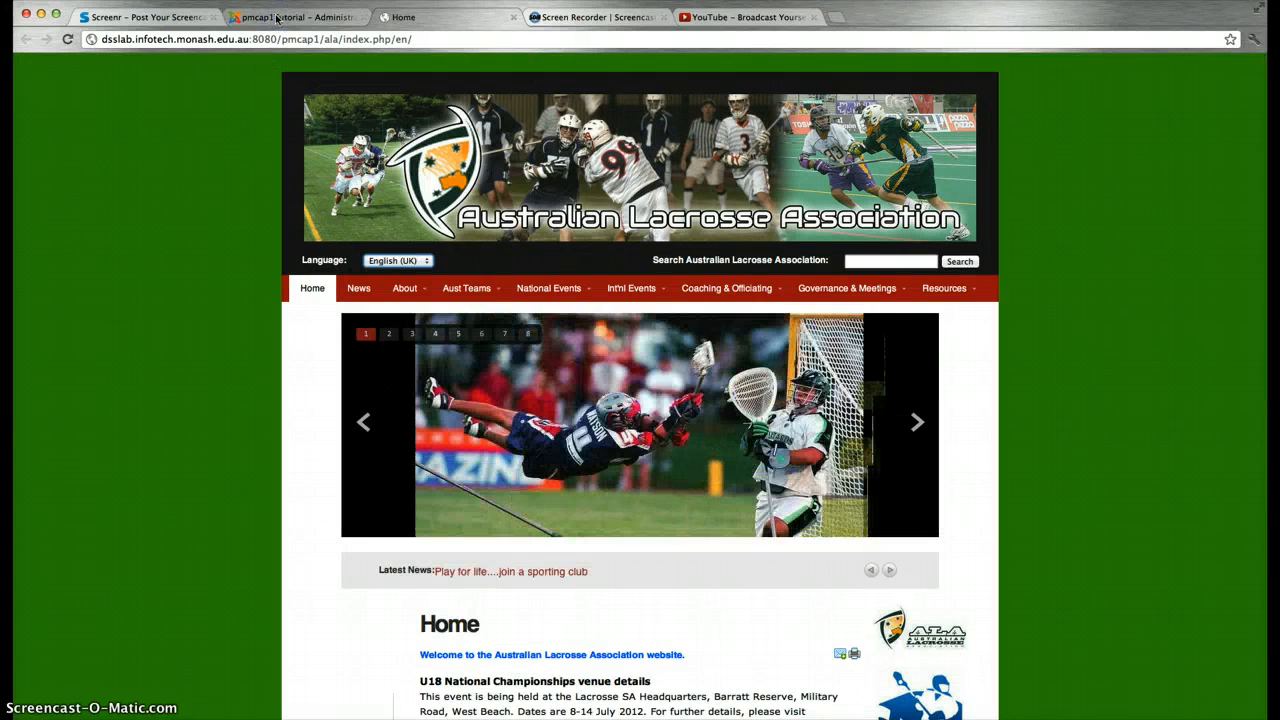
Close the ALA Banner editor and open the languageSearch module for editing
{"action": "left_click", "coordinate": [277, 18]}
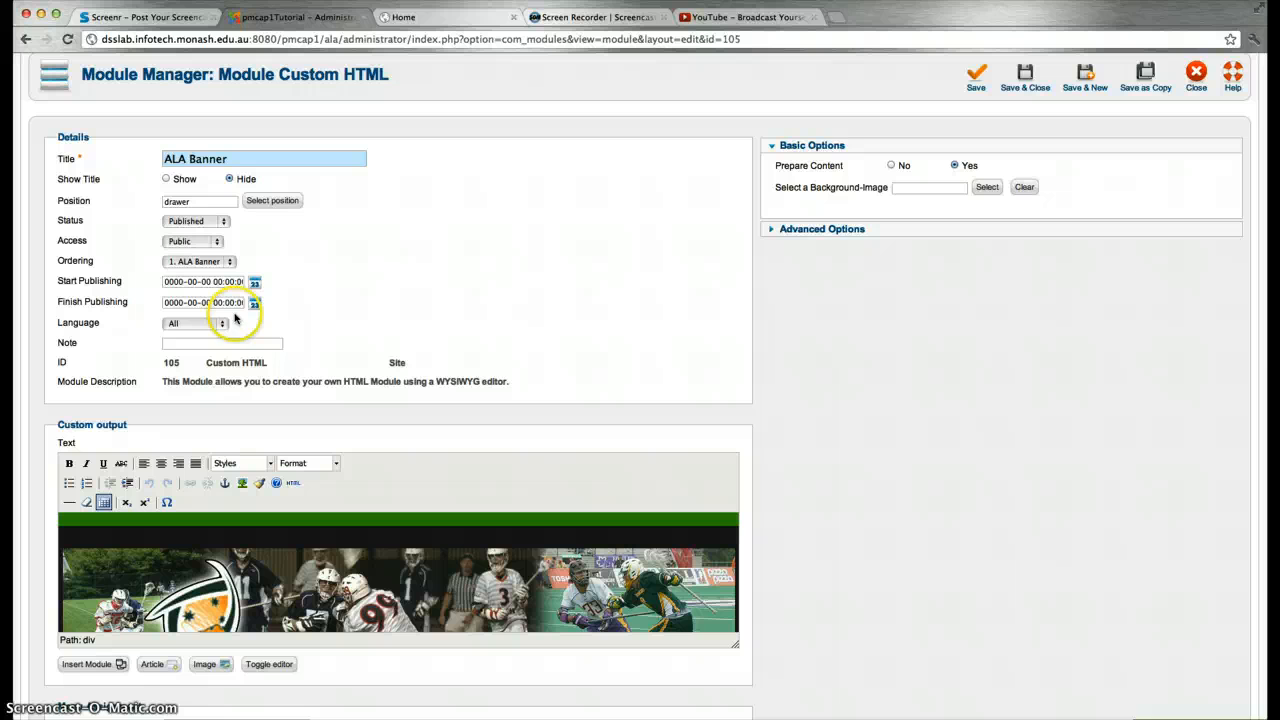
{"action": "left_click", "coordinate": [1195, 80]}
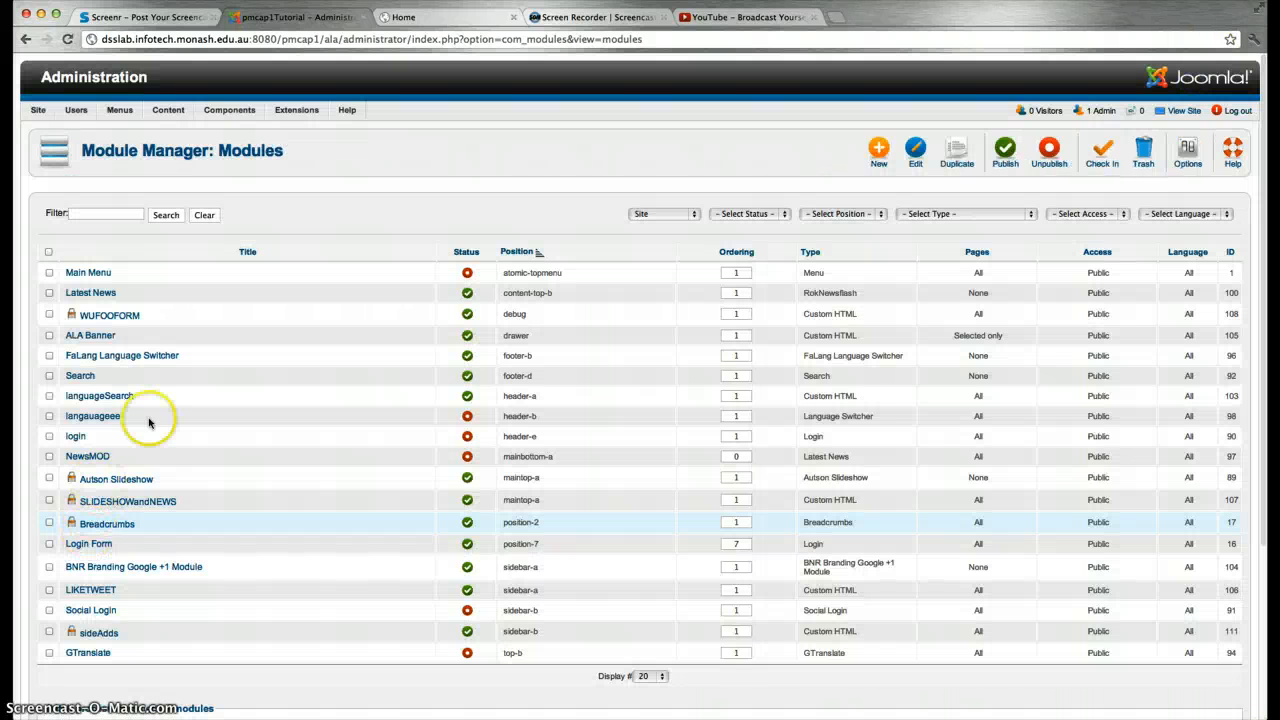
{"action": "left_click", "coordinate": [90, 396]}
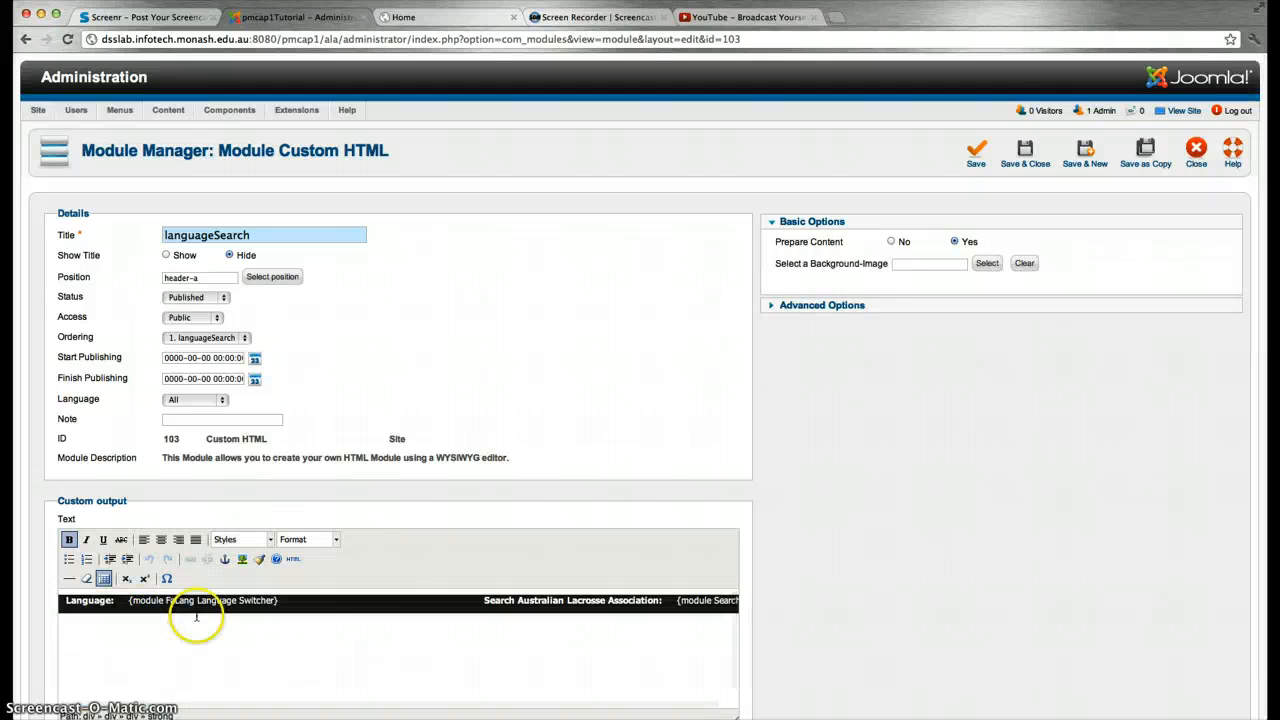
Review the languageSearch HTML: header colour, -25px margin, floats, Language Switcher and Search placeholders, then cancel
{"action": "left_click", "coordinate": [292, 558]}
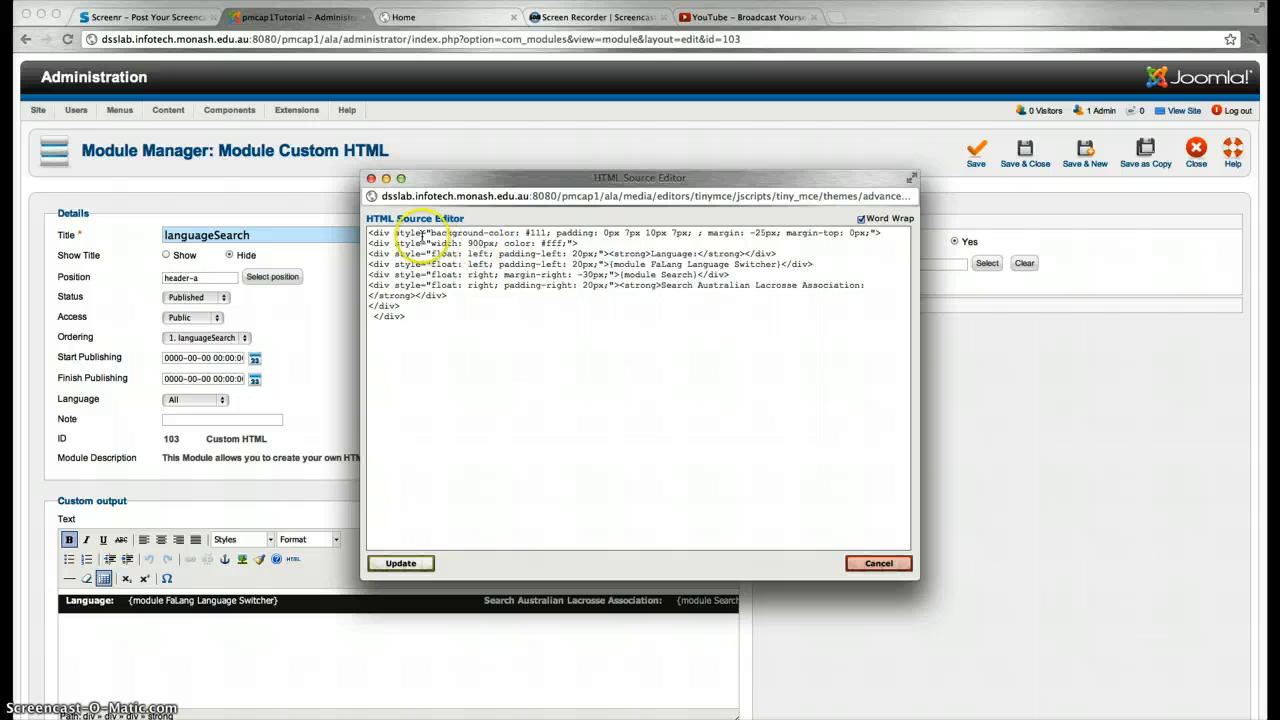
{"action": "left_click_drag", "start_coordinate": [452, 235], "coordinate": [527, 234]}
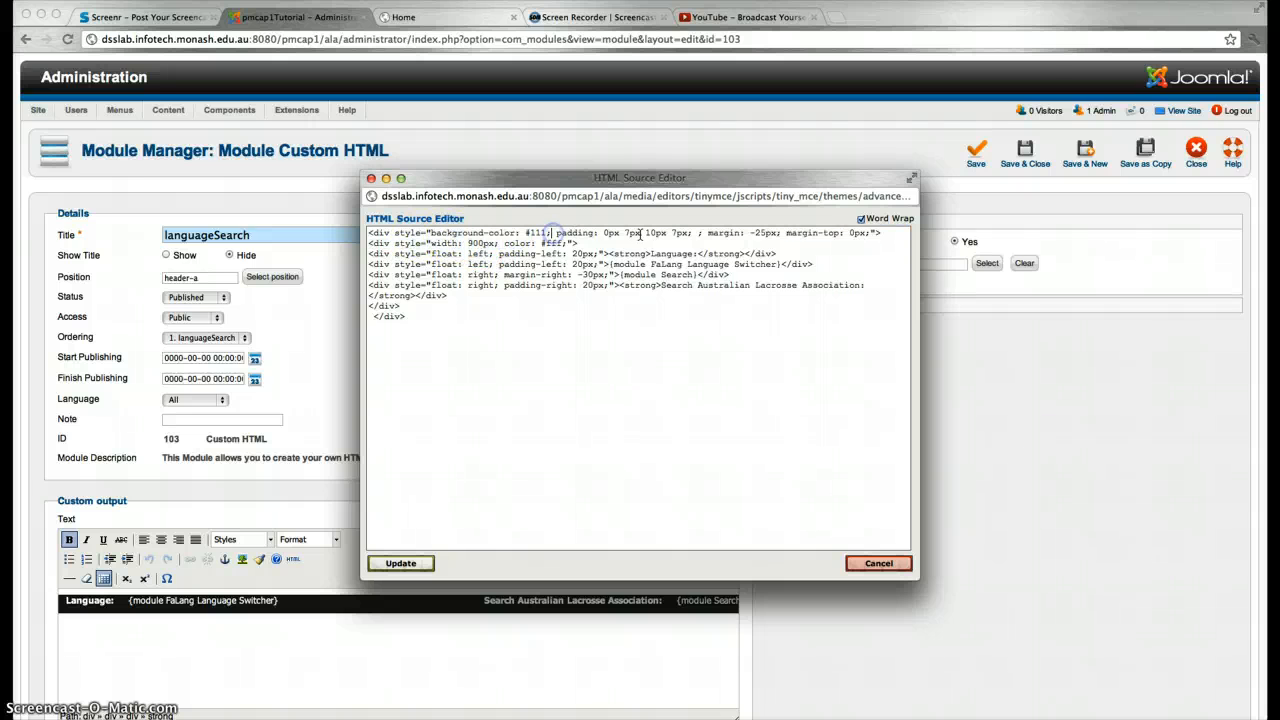
{"action": "left_click", "coordinate": [755, 233]}
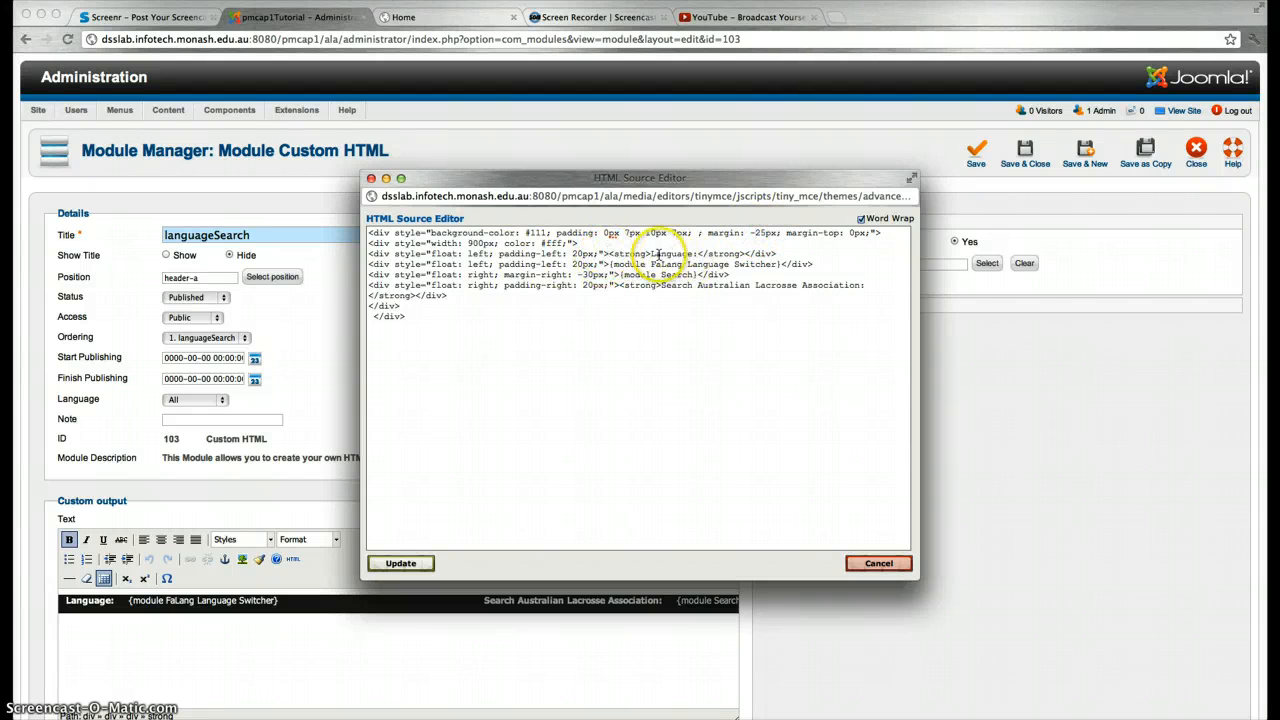
{"action": "left_click_drag", "start_coordinate": [668, 255], "coordinate": [700, 255]}
{"action": "left_click_drag", "start_coordinate": [619, 265], "coordinate": [767, 264]}
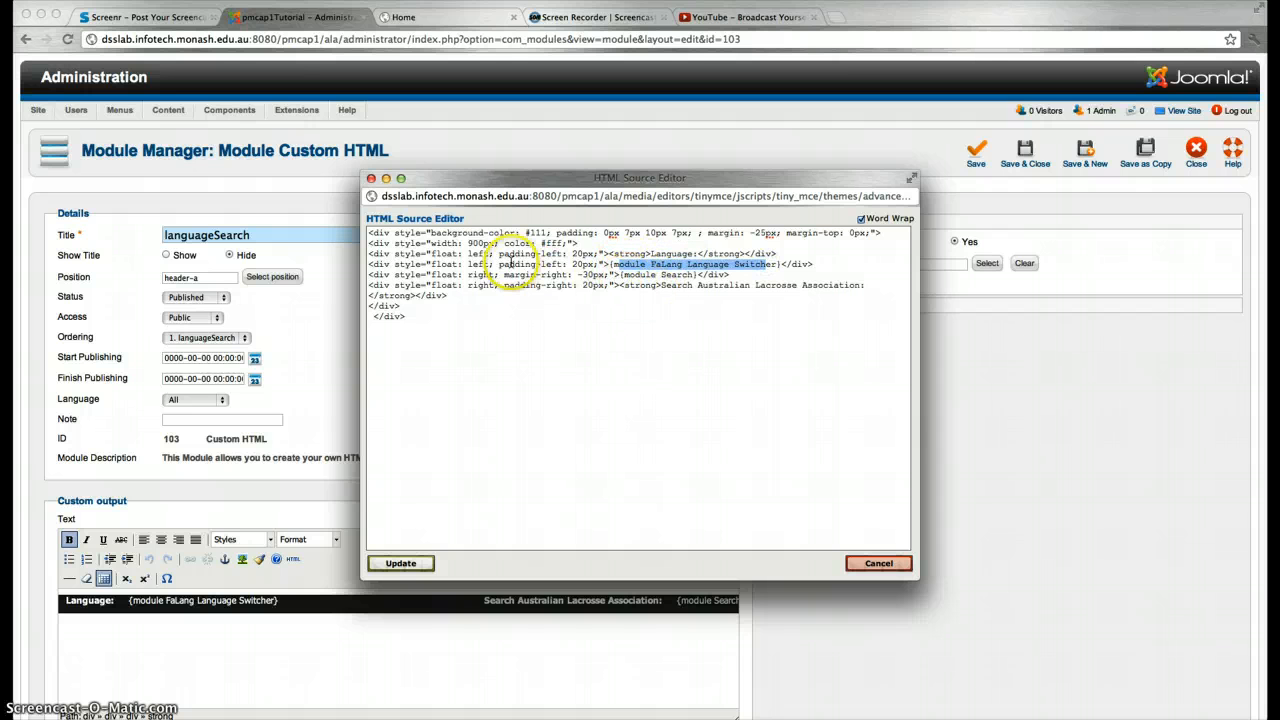
{"action": "left_click_drag", "start_coordinate": [467, 256], "coordinate": [495, 263]}
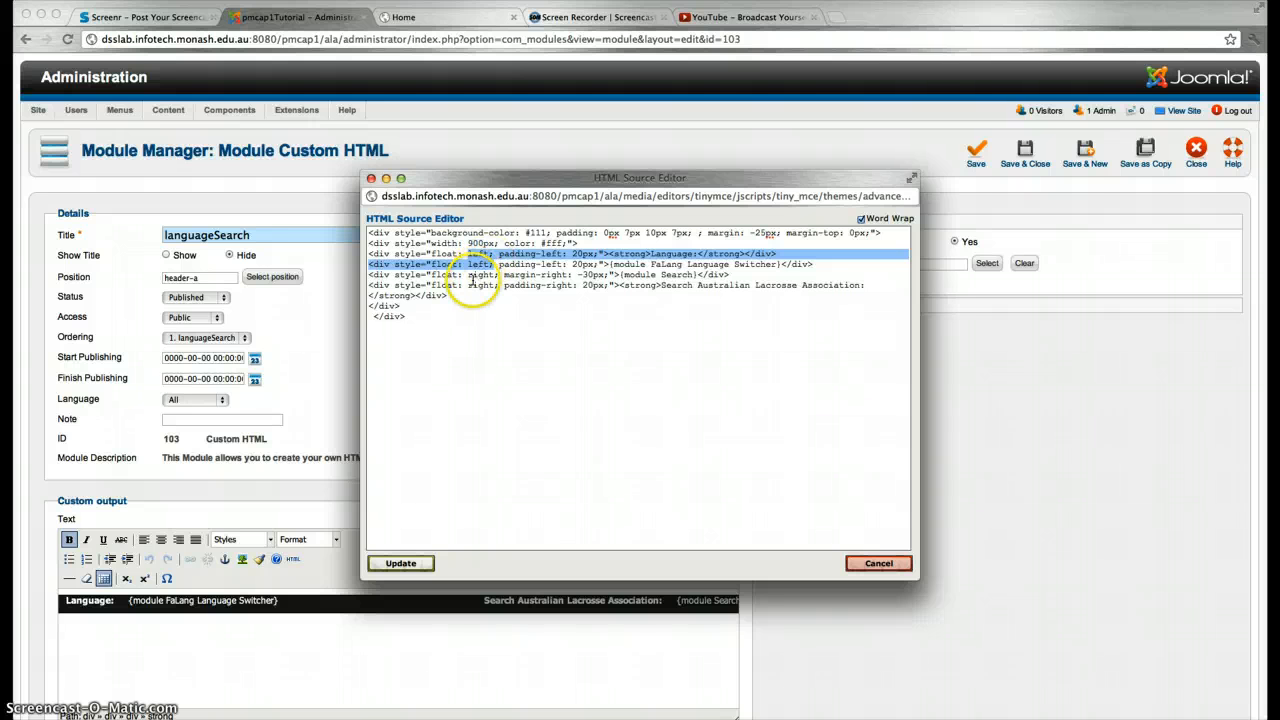
{"action": "left_click_drag", "start_coordinate": [468, 285], "coordinate": [500, 294]}
{"action": "left_click", "coordinate": [635, 277]}
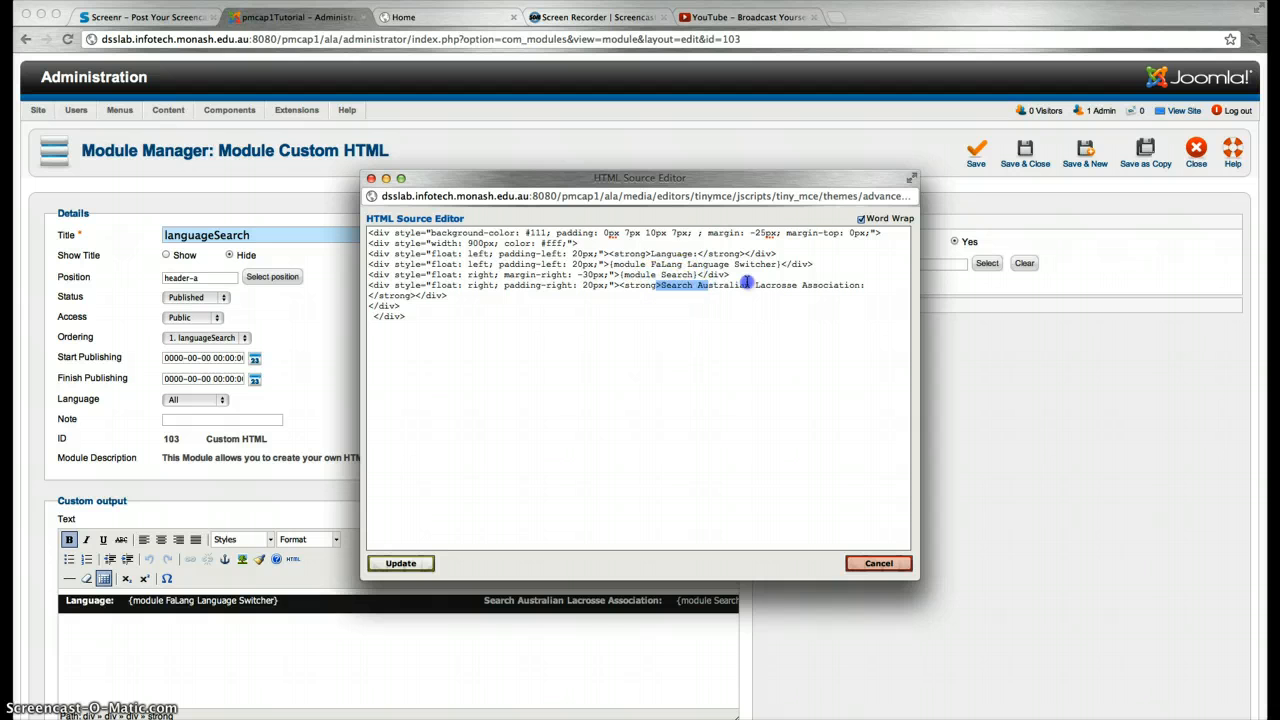
{"action": "left_click_drag", "start_coordinate": [619, 277], "coordinate": [748, 274]}
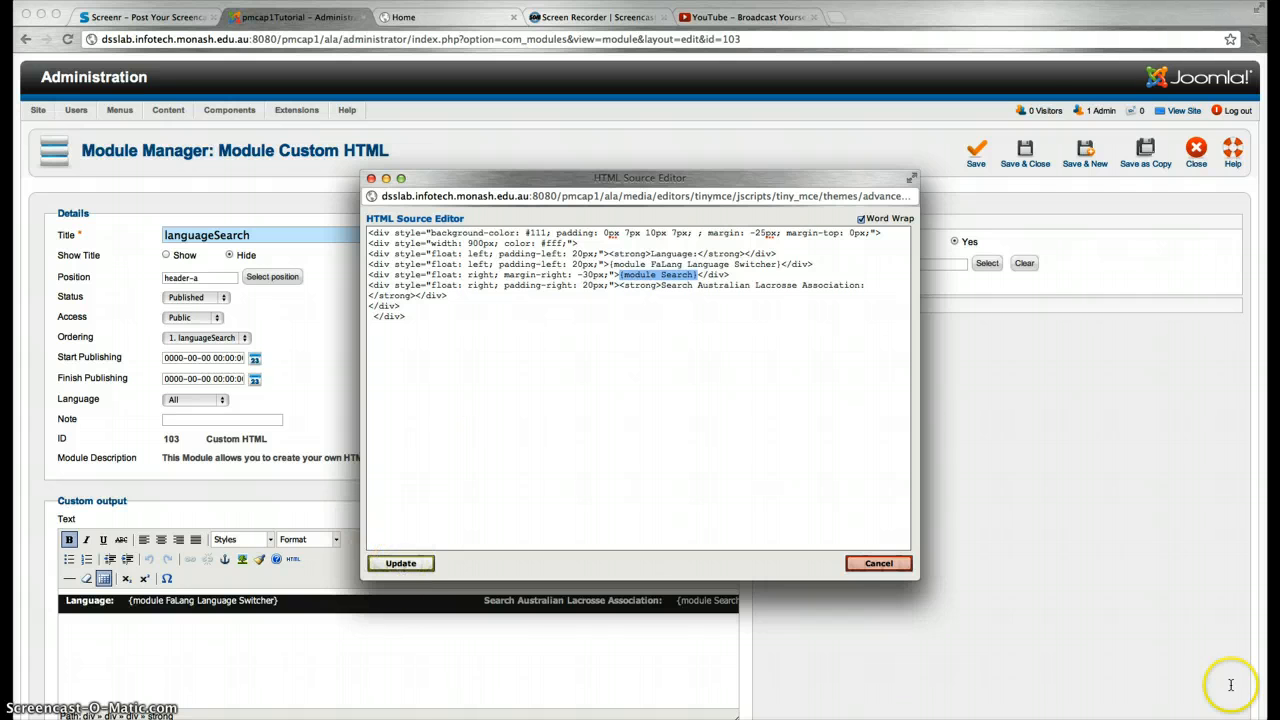
{"action": "left_click", "coordinate": [879, 564]}
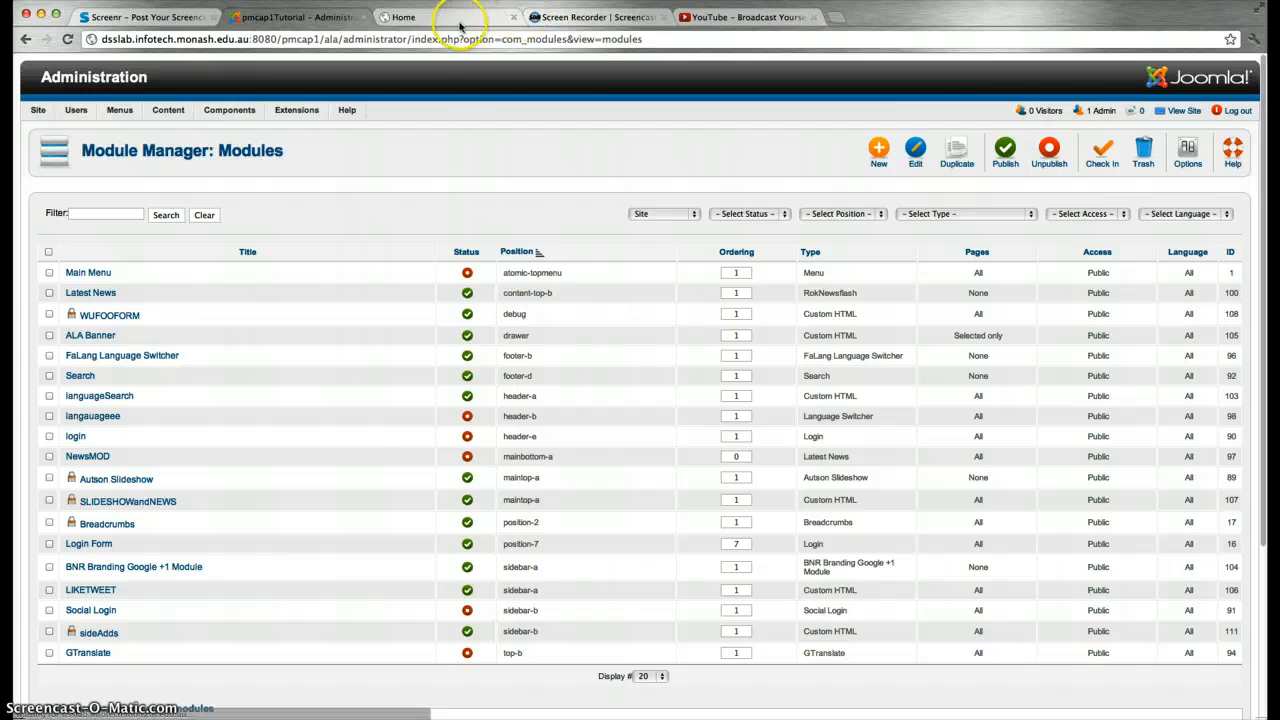
Check the live home page, return to Module Manager, and open the Content menu dropdown
{"action": "left_click", "coordinate": [462, 18]}
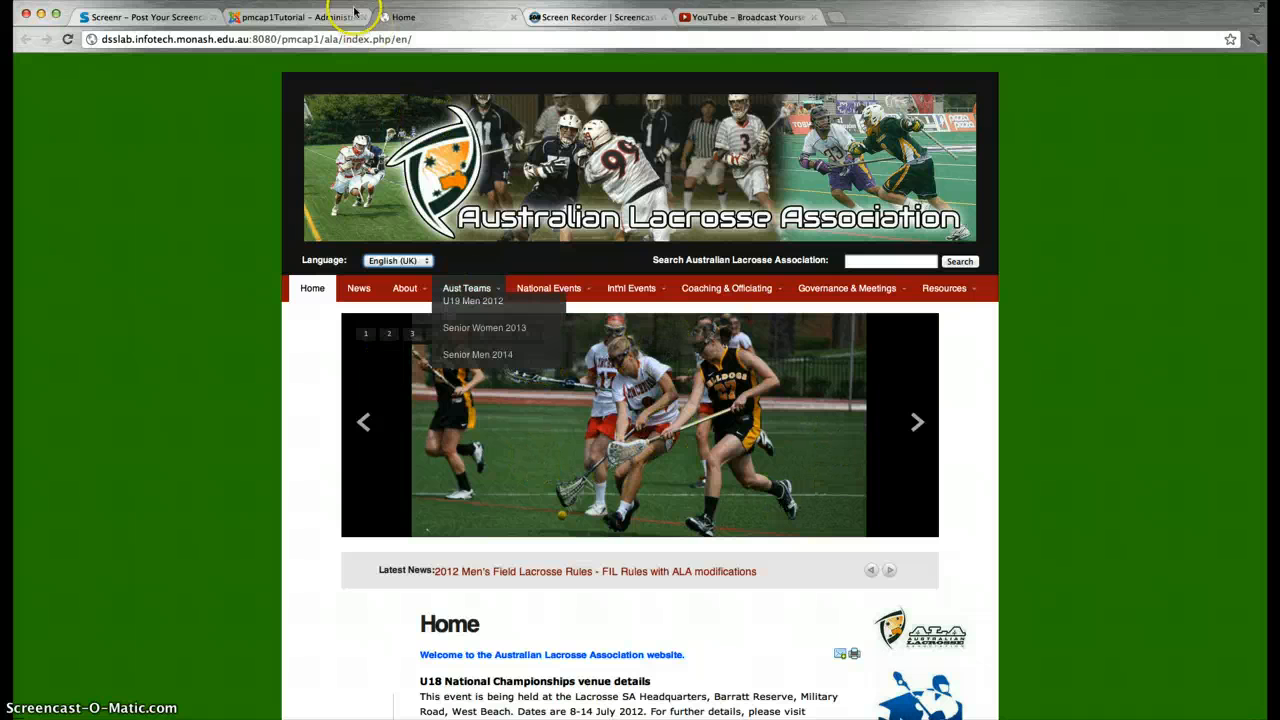
{"action": "left_click", "coordinate": [302, 18]}
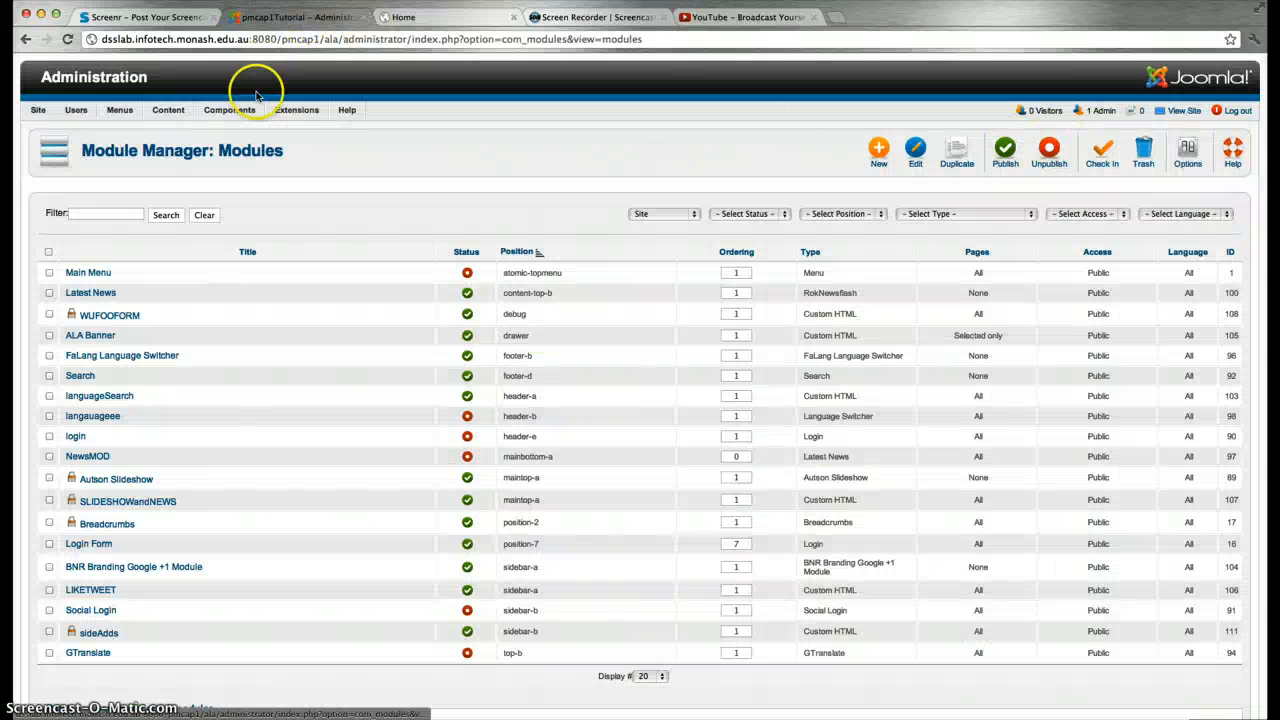
{"action": "mouse_move", "coordinate": [128, 117]}
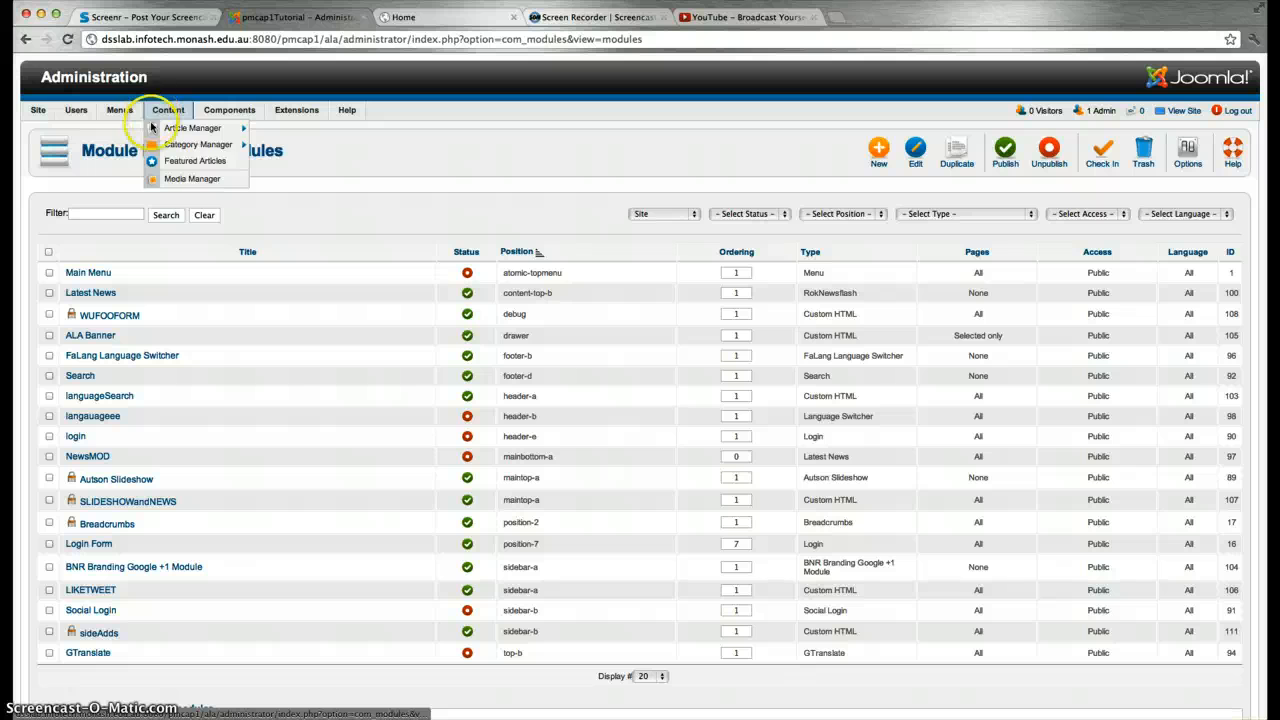
Browse the Media Manager's image folders, then view the live Australian Lacrosse Association home page
{"action": "left_click", "coordinate": [166, 179]}
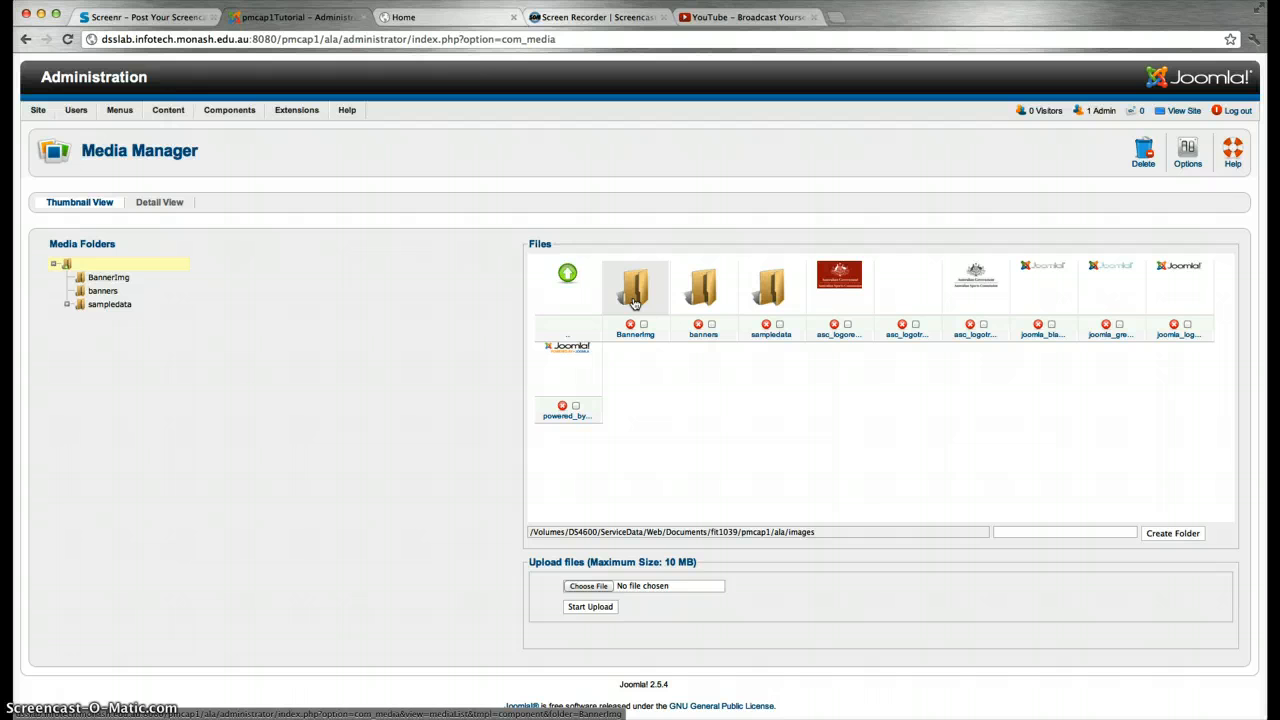
{"action": "left_click", "coordinate": [403, 17]}
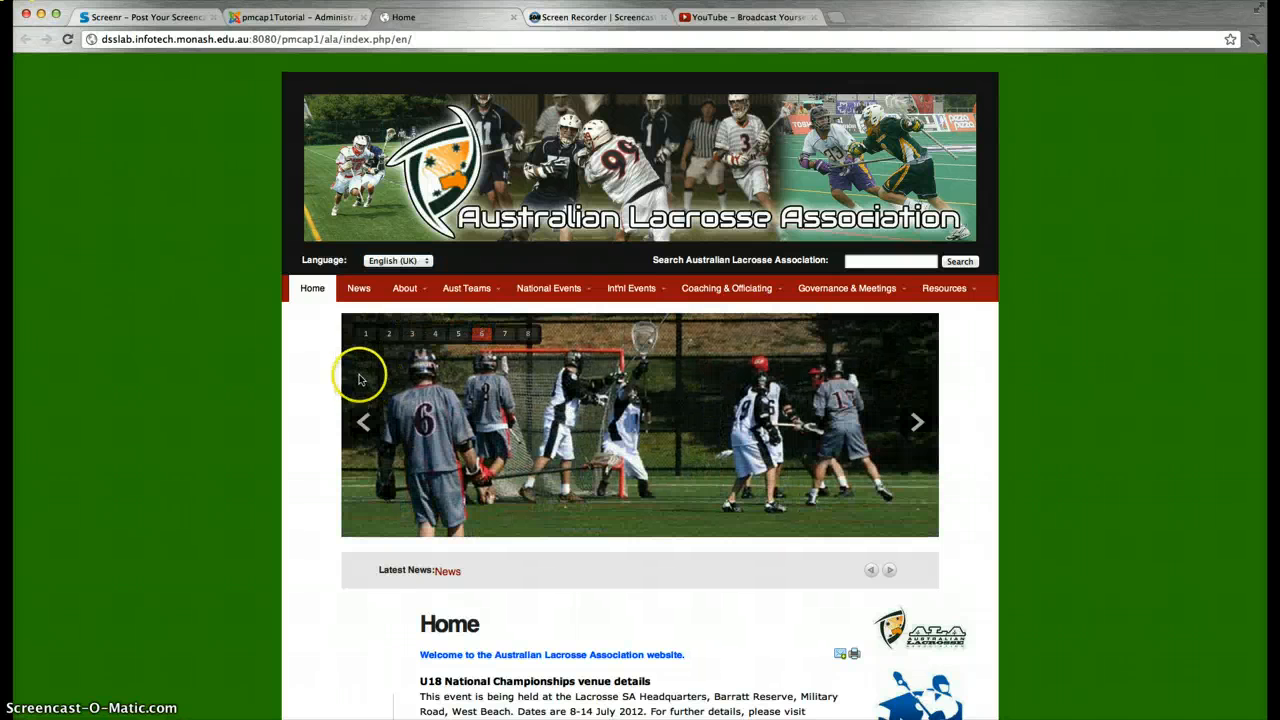
Jump the live slideshow to slide 2, then open the Autson Slideshow module from Module Manager
{"action": "left_click", "coordinate": [390, 336]}
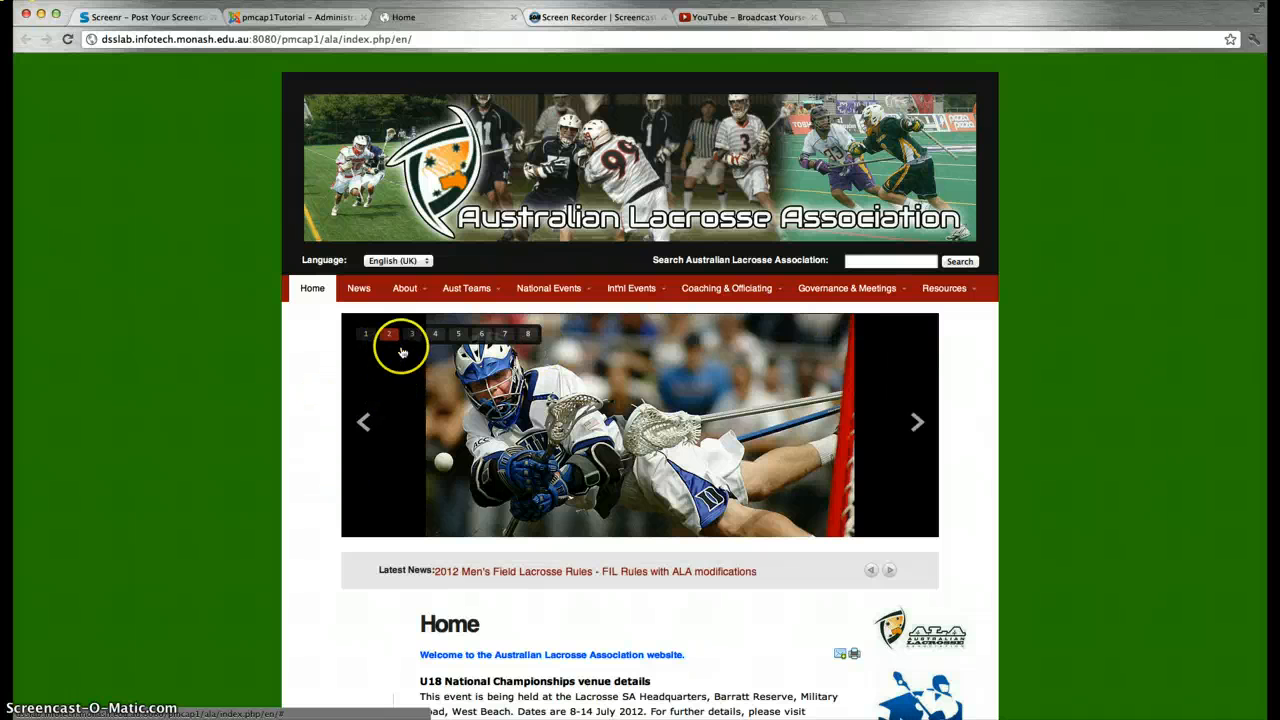
{"action": "left_click", "coordinate": [277, 17]}
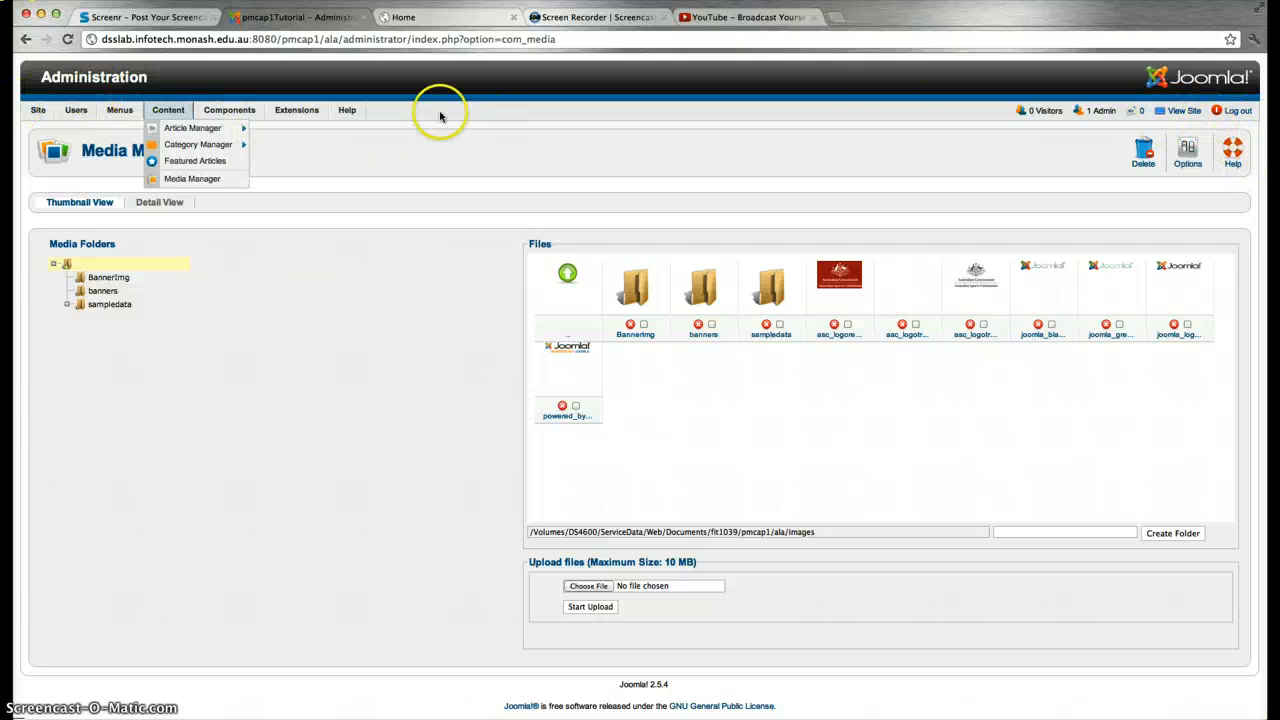
{"action": "mouse_move", "coordinate": [300, 110]}
{"action": "left_click", "coordinate": [295, 151]}
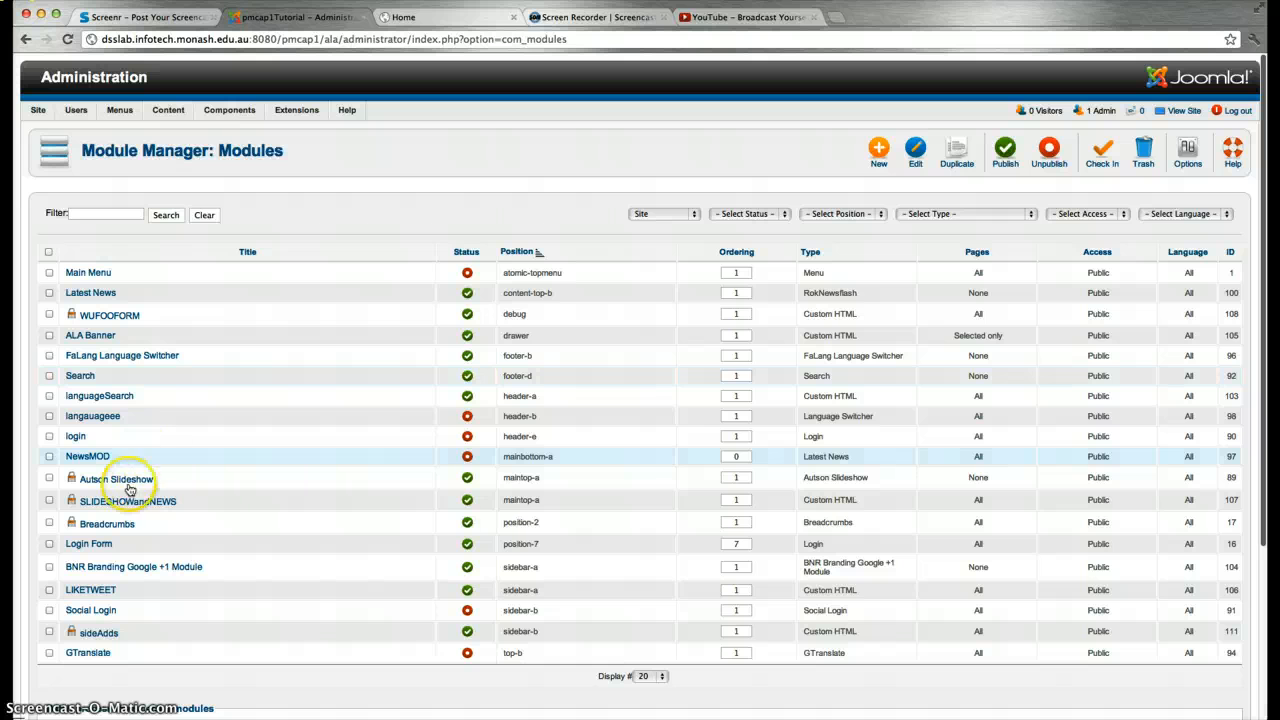
{"action": "left_click", "coordinate": [120, 479]}
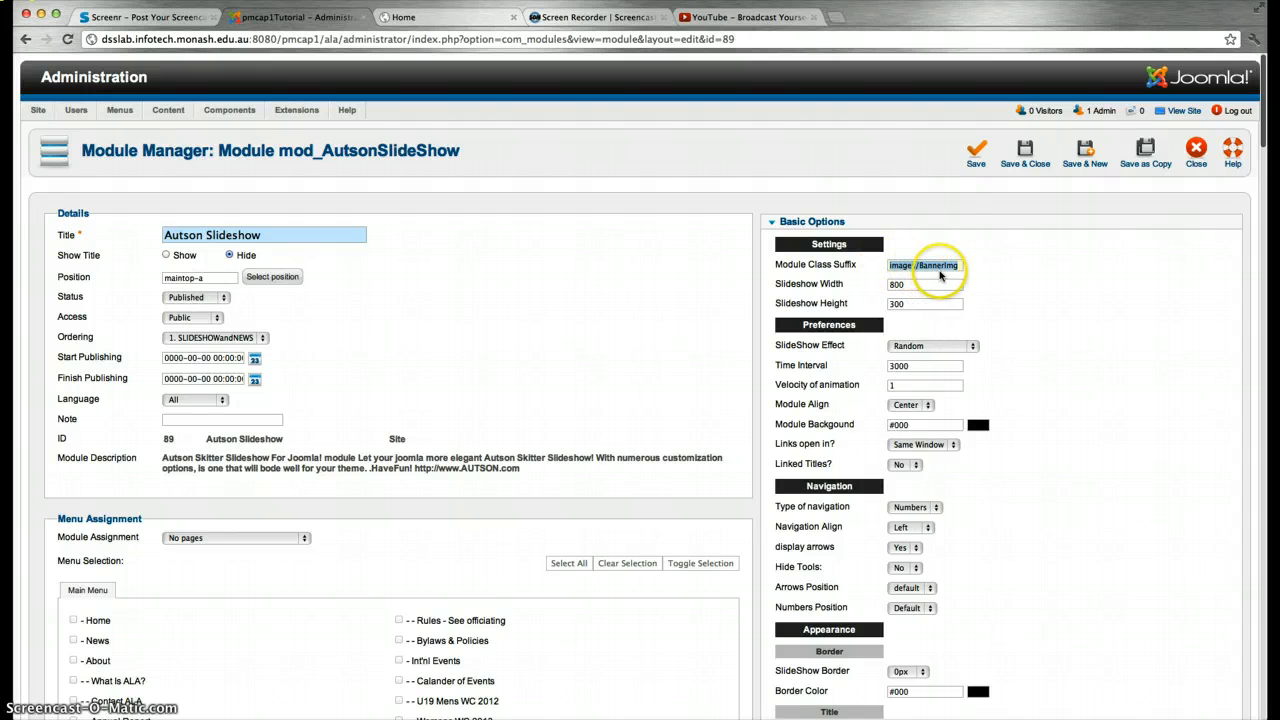
Review the slideshow's Basic Options and the BannerImg image paths of slides 1 and 2
{"action": "scroll", "coordinate": [965, 285], "scroll_direction": "down", "scroll_amount": 2}
{"action": "scroll", "coordinate": [966, 291], "scroll_direction": "down", "scroll_amount": 9}
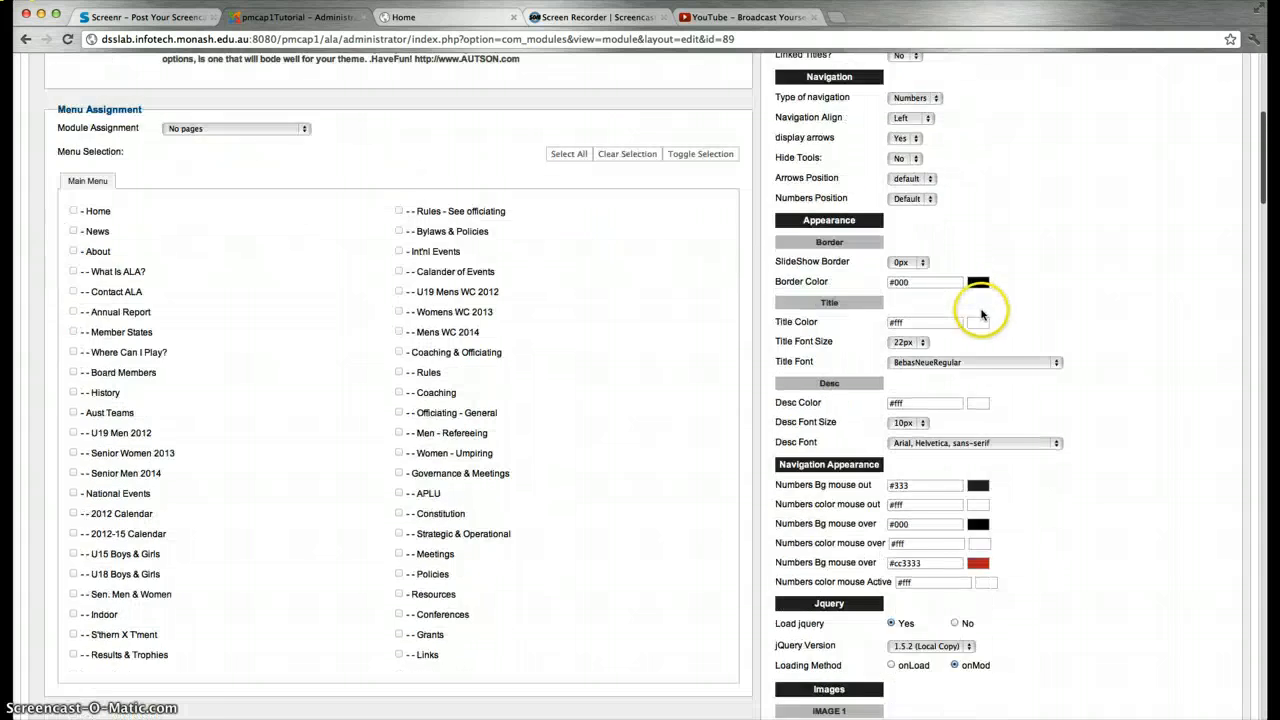
{"action": "scroll", "coordinate": [896, 124], "scroll_direction": "up", "scroll_amount": 2}
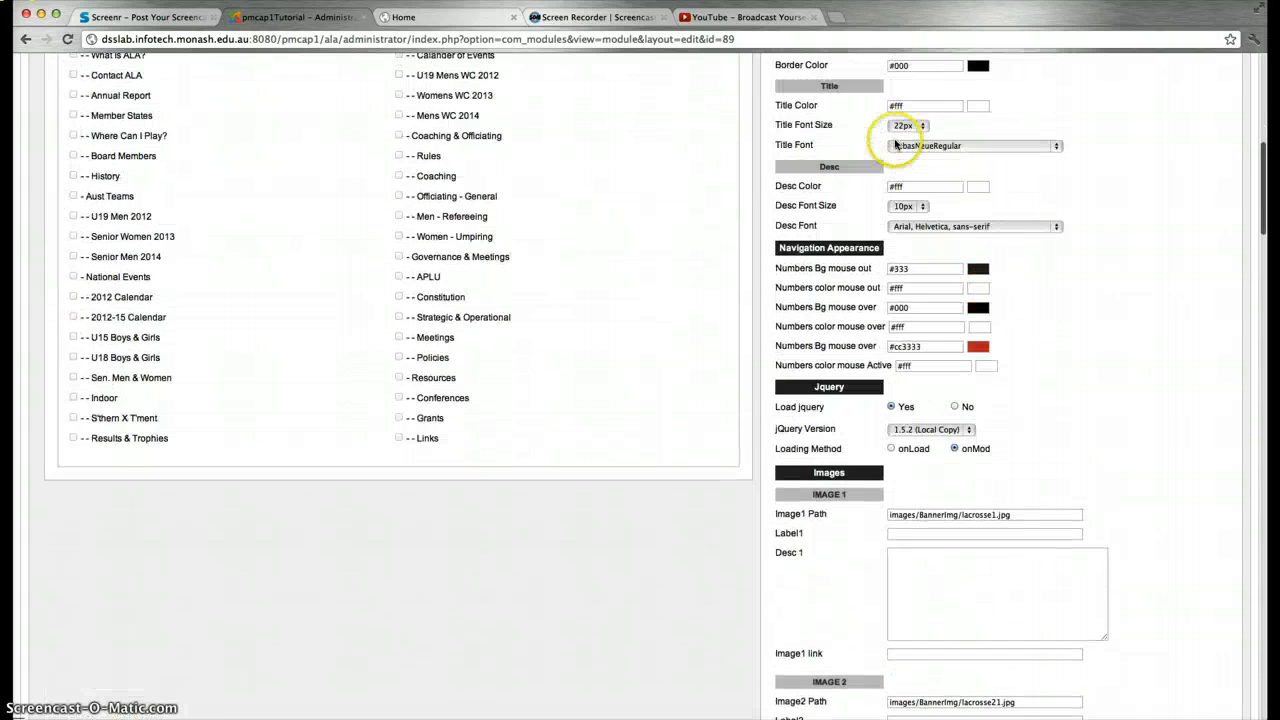
{"action": "scroll", "coordinate": [900, 160], "scroll_direction": "down", "scroll_amount": 6}
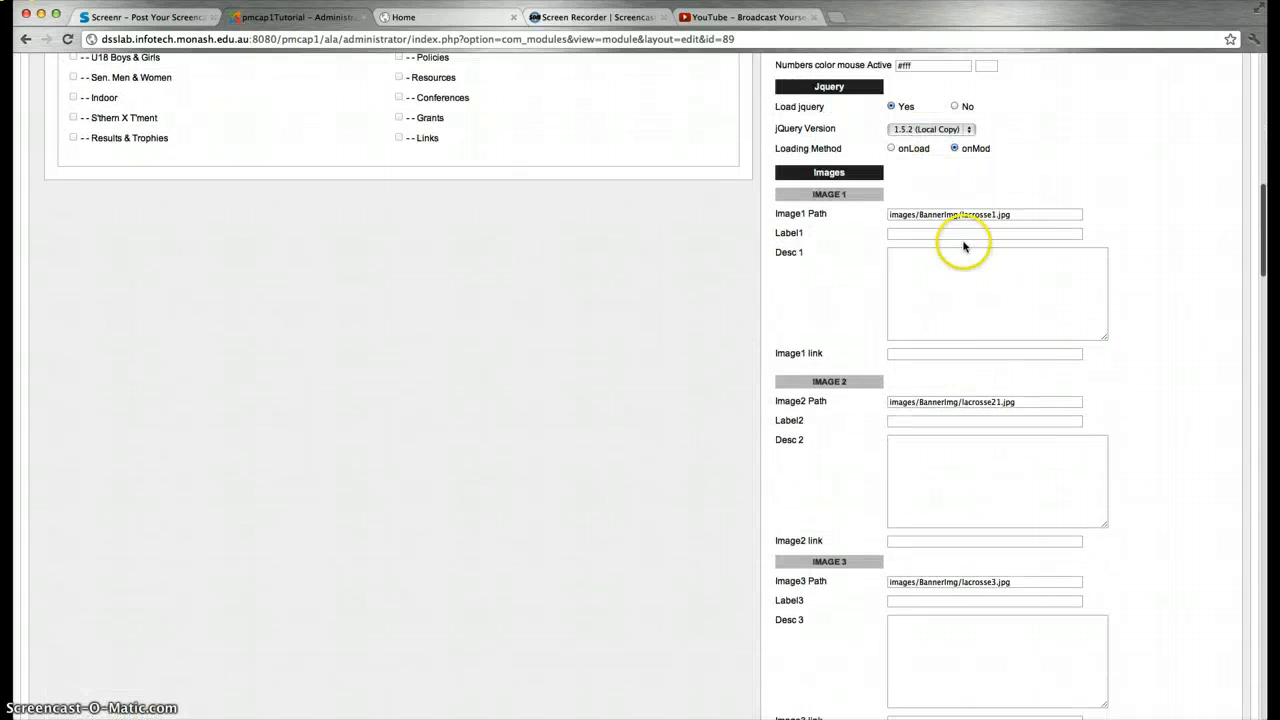
{"action": "left_click", "coordinate": [1015, 215]}
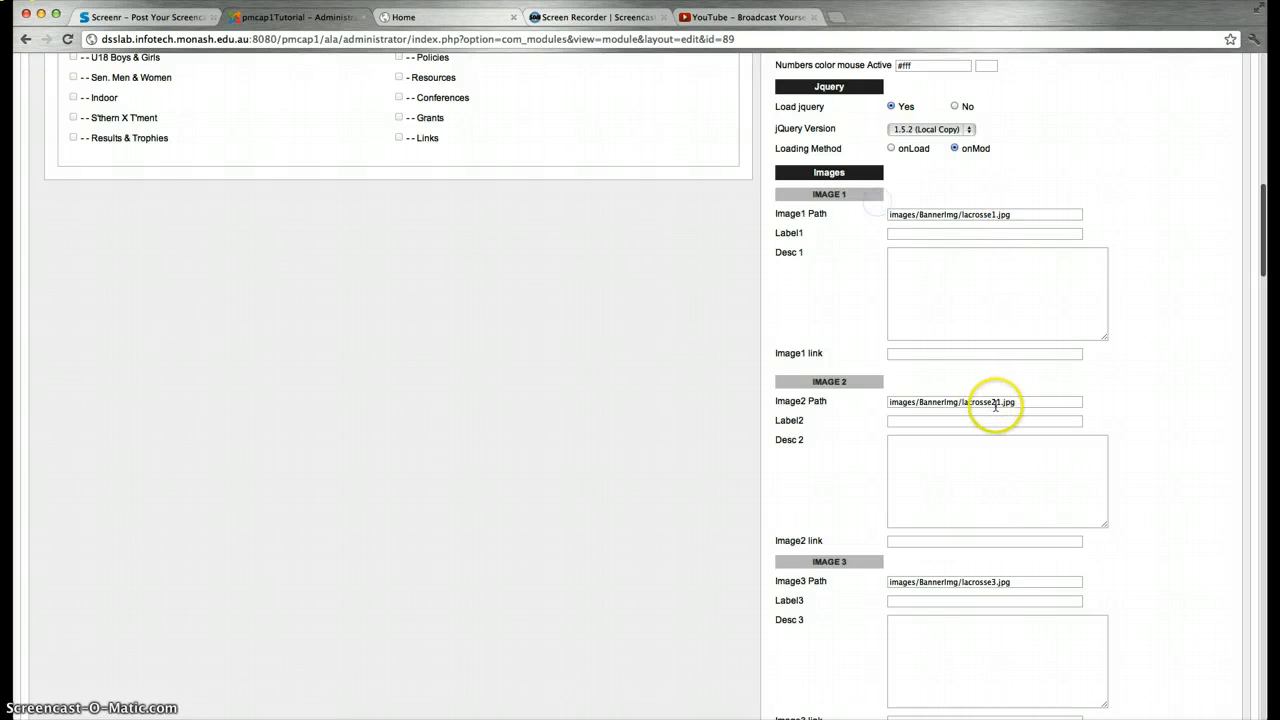
{"action": "left_click_drag", "start_coordinate": [1015, 403], "coordinate": [895, 407]}
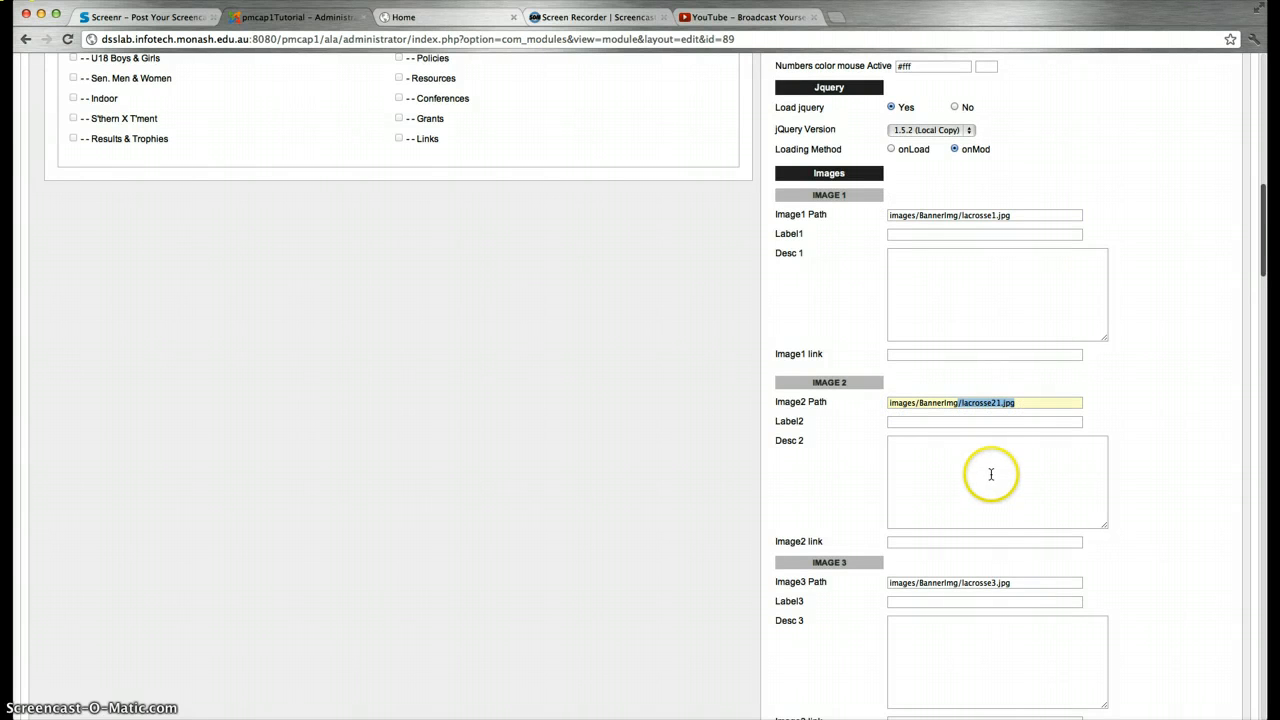
Check the remaining slide fields down to slide 8's label and description
{"action": "scroll", "coordinate": [991, 474], "scroll_direction": "down", "scroll_amount": 20}
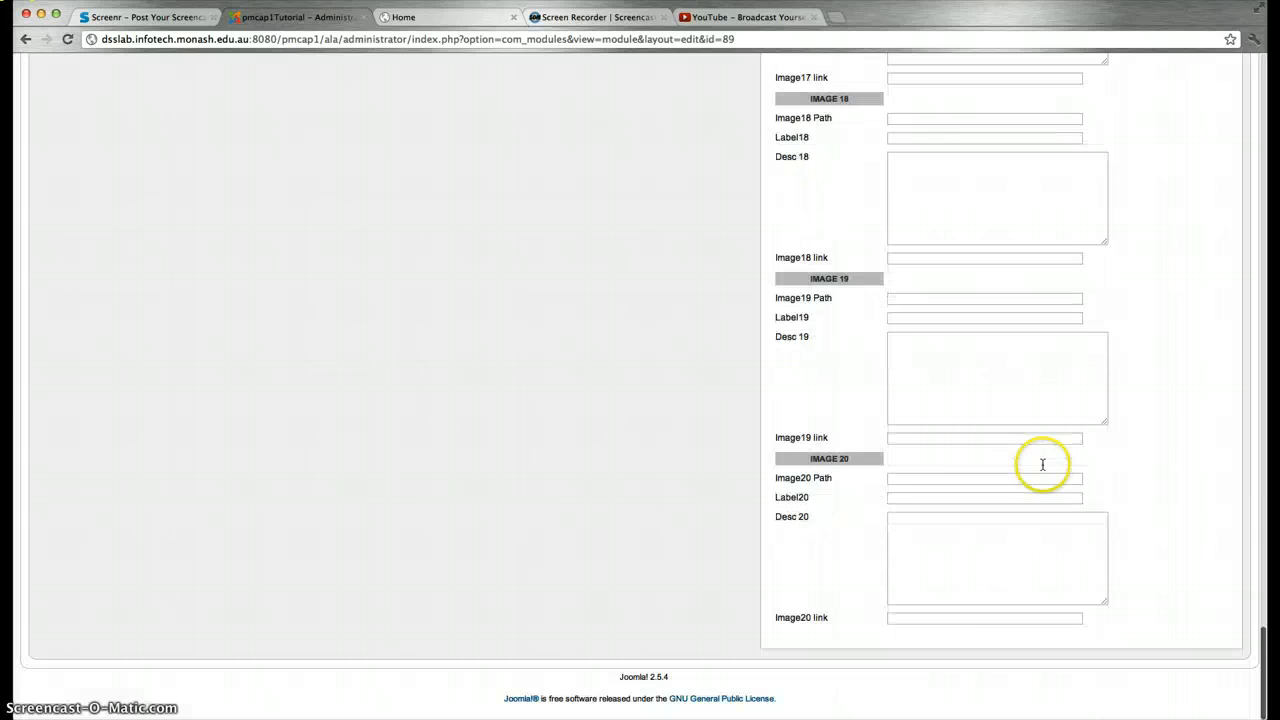
{"action": "scroll", "coordinate": [849, 470], "scroll_direction": "up", "scroll_amount": 20}
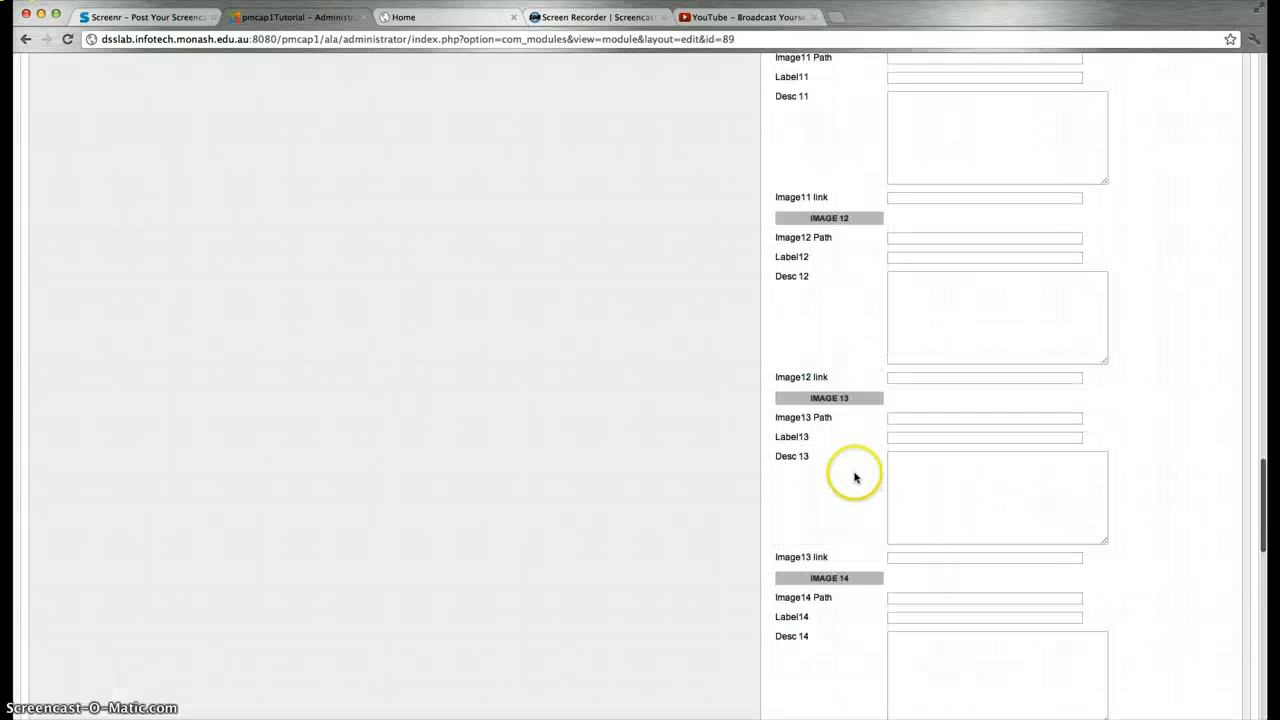
{"action": "scroll", "coordinate": [851, 481], "scroll_direction": "up", "scroll_amount": 5}
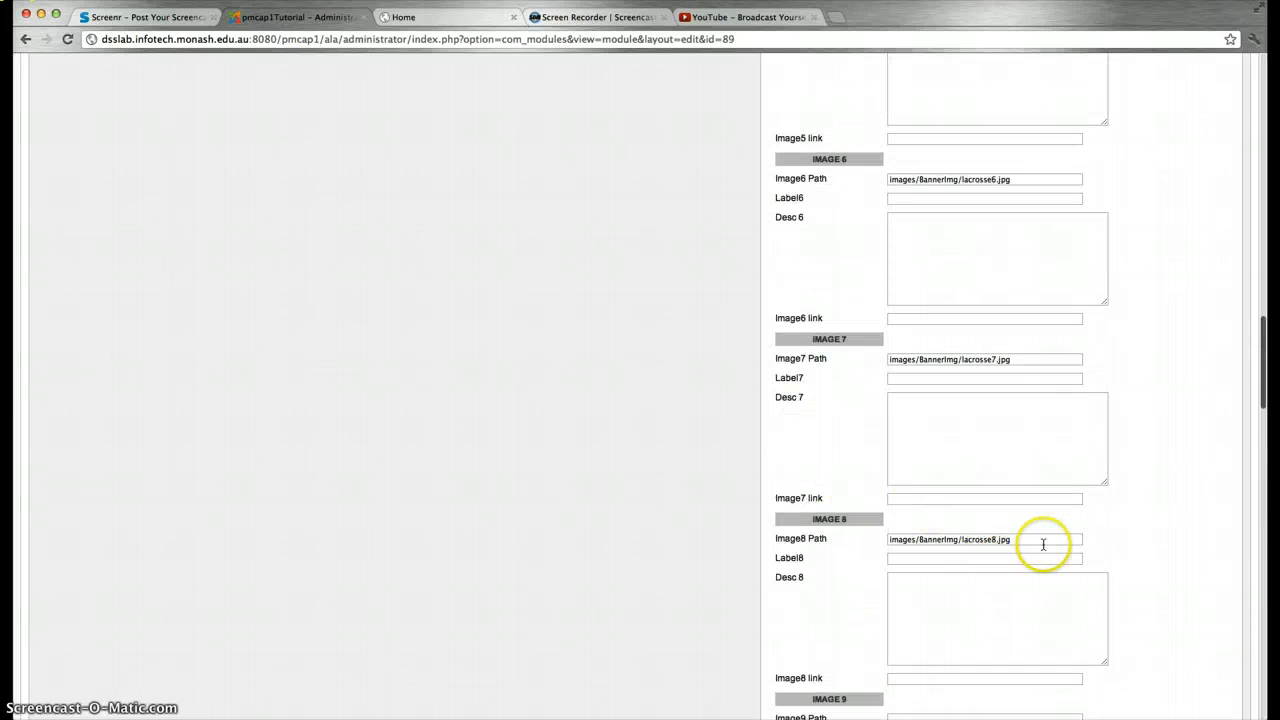
{"action": "scroll", "coordinate": [852, 568], "scroll_direction": "down", "scroll_amount": 8}
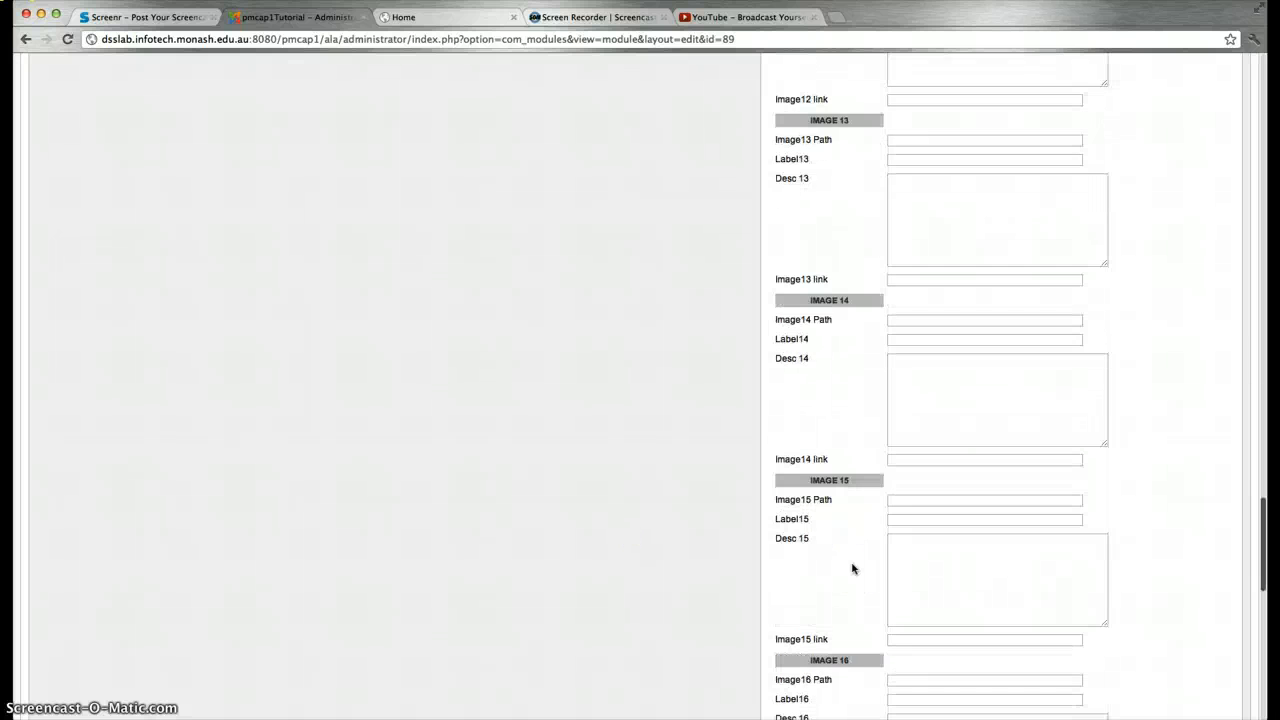
{"action": "scroll", "coordinate": [851, 566], "scroll_direction": "up", "scroll_amount": 6}
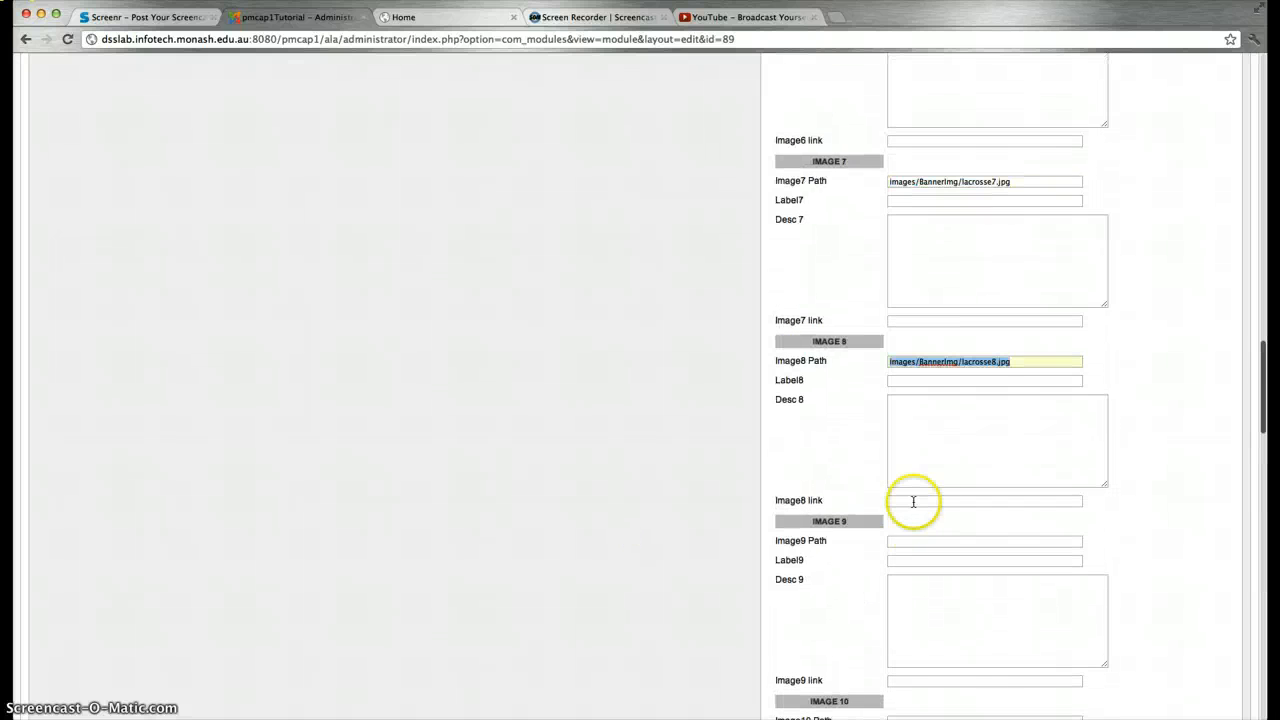
{"action": "left_click", "coordinate": [929, 424]}
{"action": "left_click", "coordinate": [911, 378]}
{"action": "left_click", "coordinate": [909, 409]}
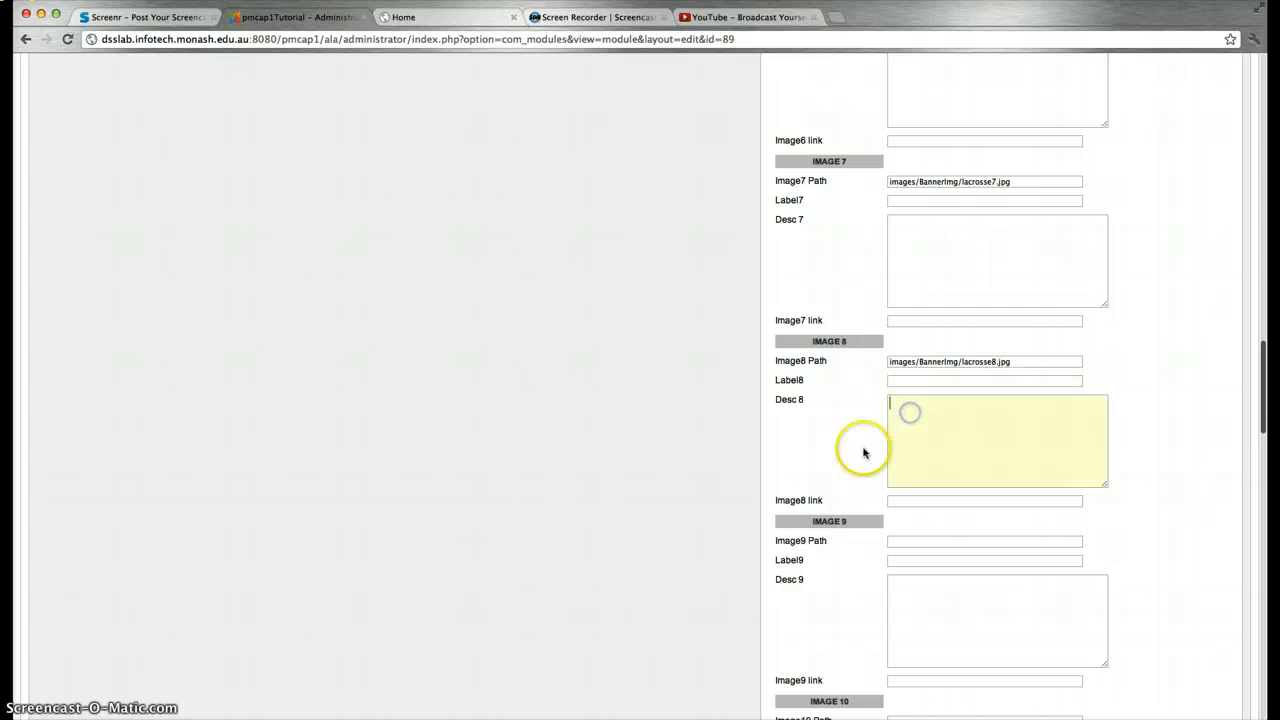
{"action": "scroll", "coordinate": [863, 449], "scroll_direction": "up", "scroll_amount": 6}
Compare the settings with the eight-slide slideshow on the live site, then return to the top
{"action": "left_click", "coordinate": [406, 15]}
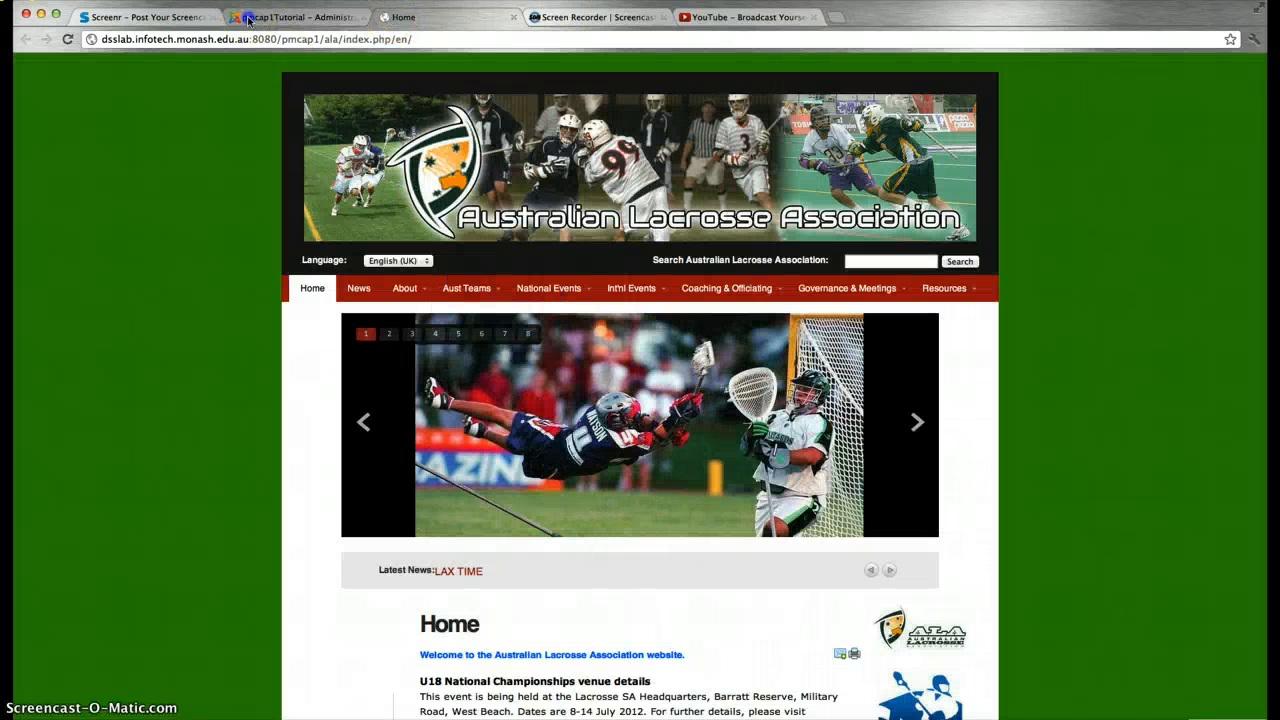
{"action": "left_click", "coordinate": [295, 17]}
{"action": "scroll", "coordinate": [463, 463], "scroll_direction": "up", "scroll_amount": 10}
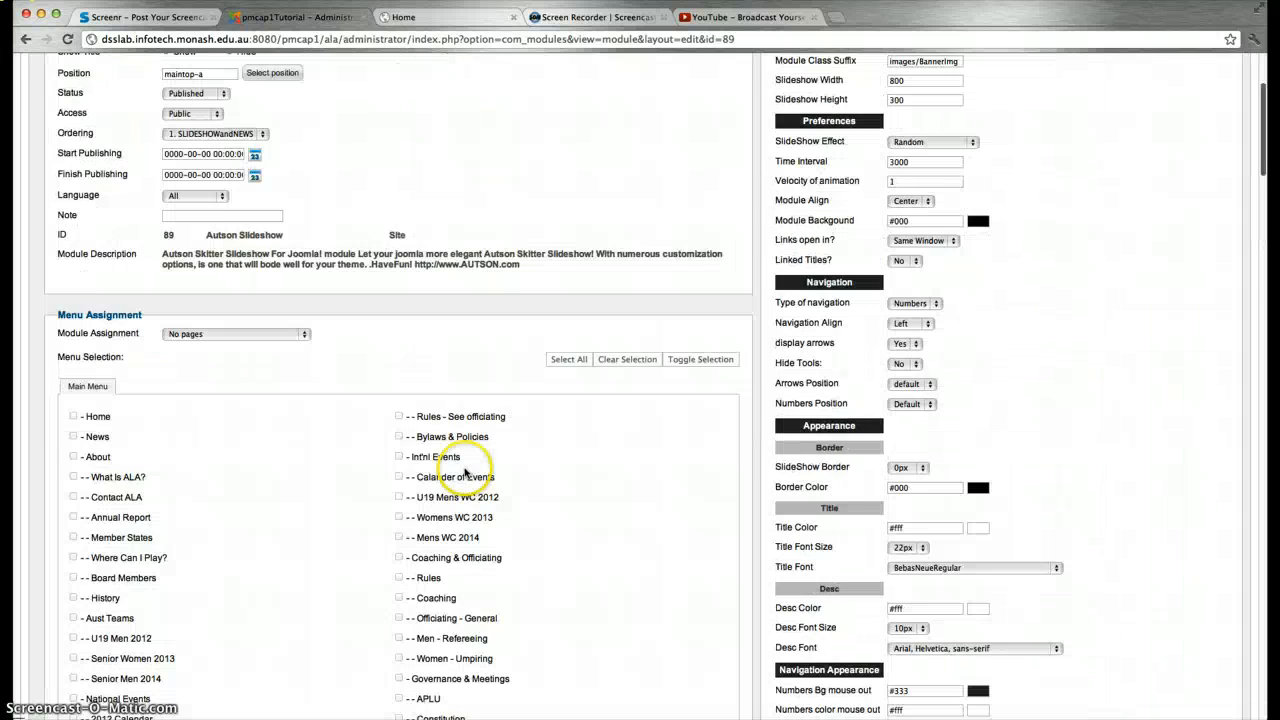
{"action": "scroll", "coordinate": [434, 474], "scroll_direction": "up", "scroll_amount": 3}
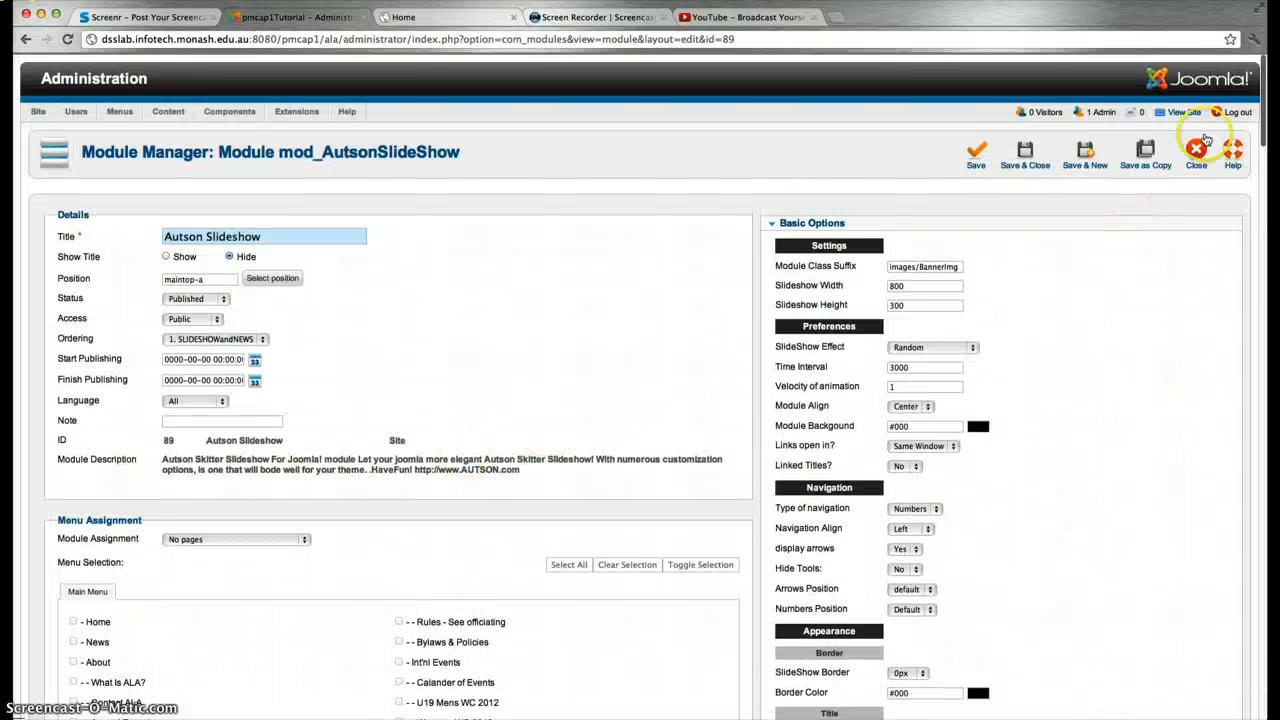
Unpublish ALA Banner and one other module, and confirm the banner is gone from the live home page
{"action": "left_click", "coordinate": [1196, 147]}
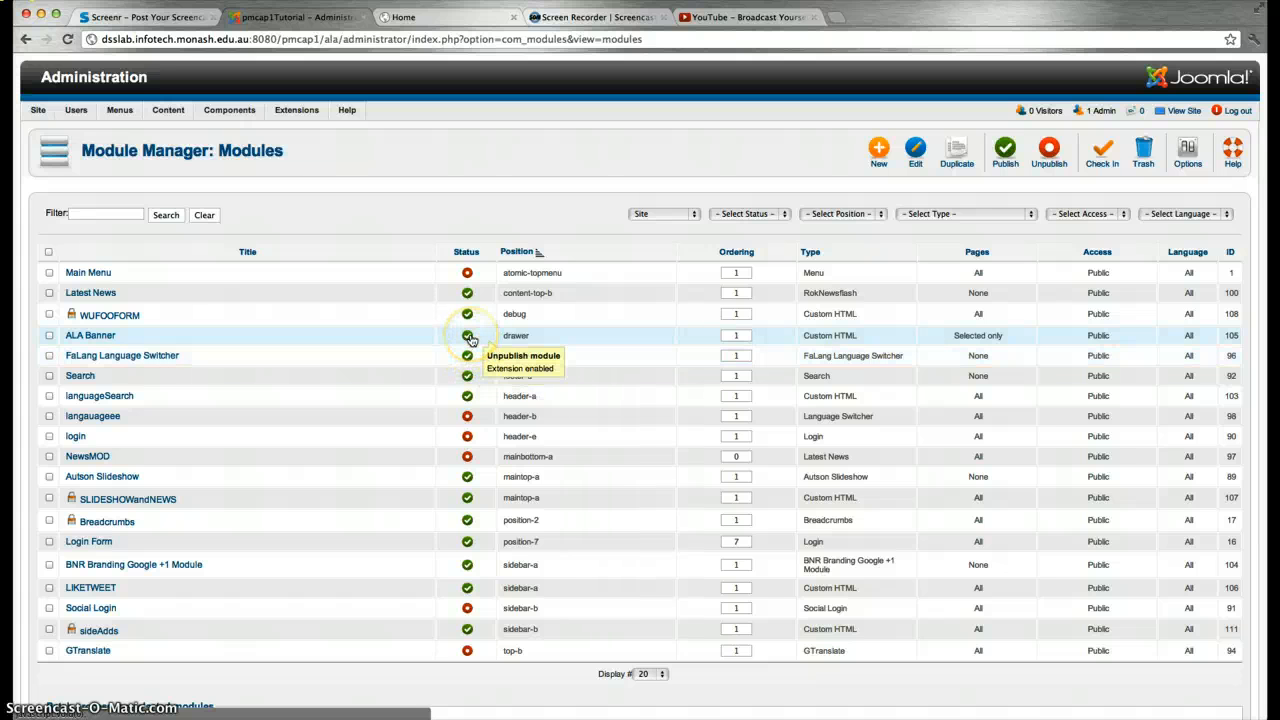
{"action": "left_click", "coordinate": [49, 336]}
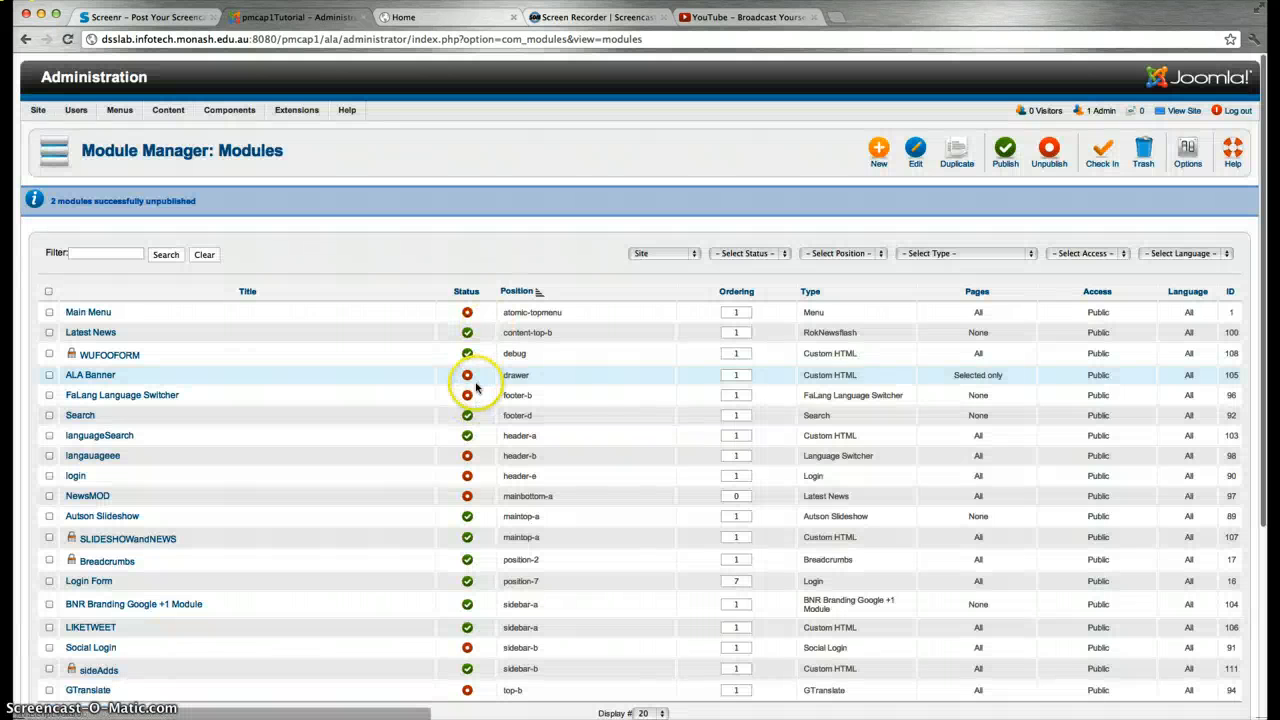
{"action": "left_click", "coordinate": [415, 17]}
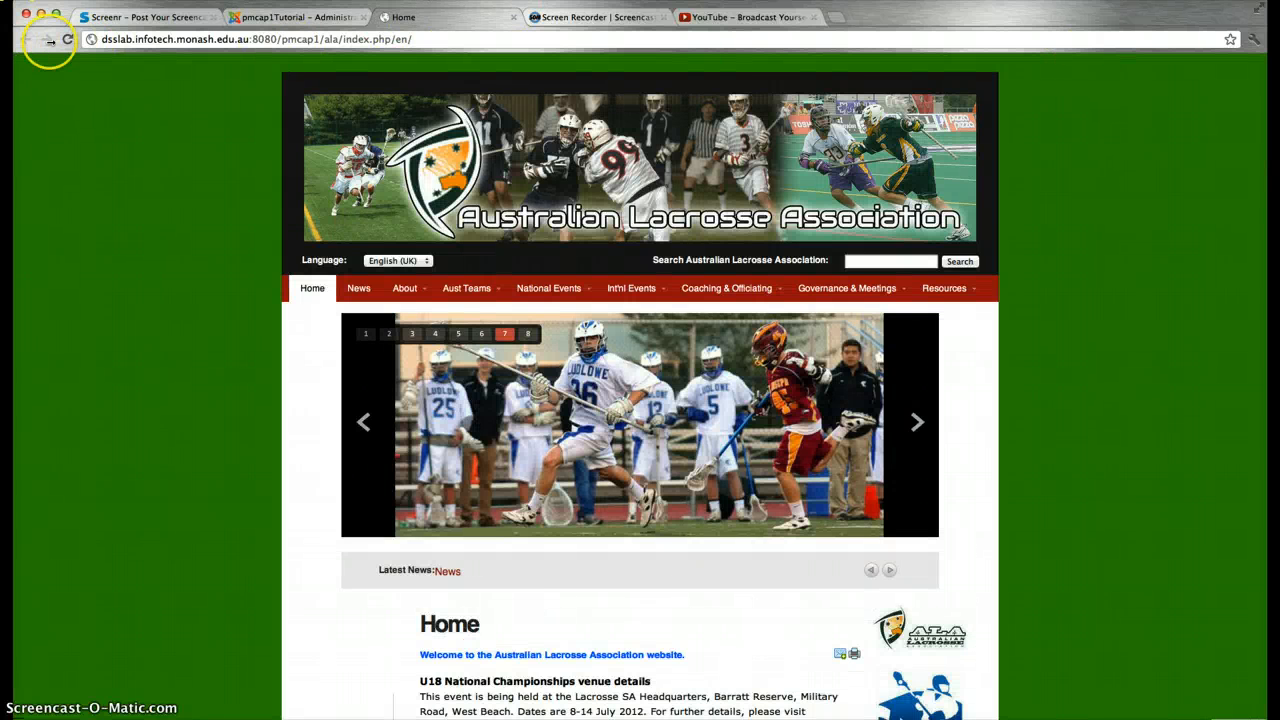
{"action": "left_click", "coordinate": [65, 40]}
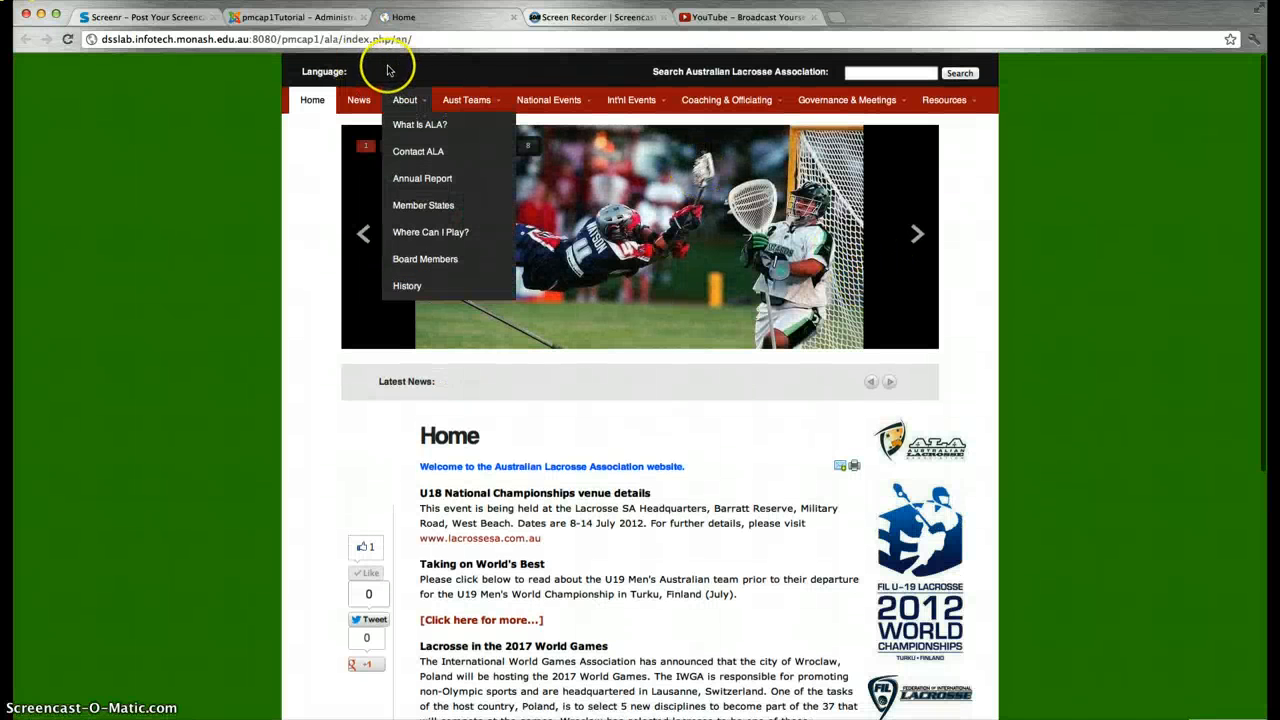
{"action": "left_click", "coordinate": [257, 20]}
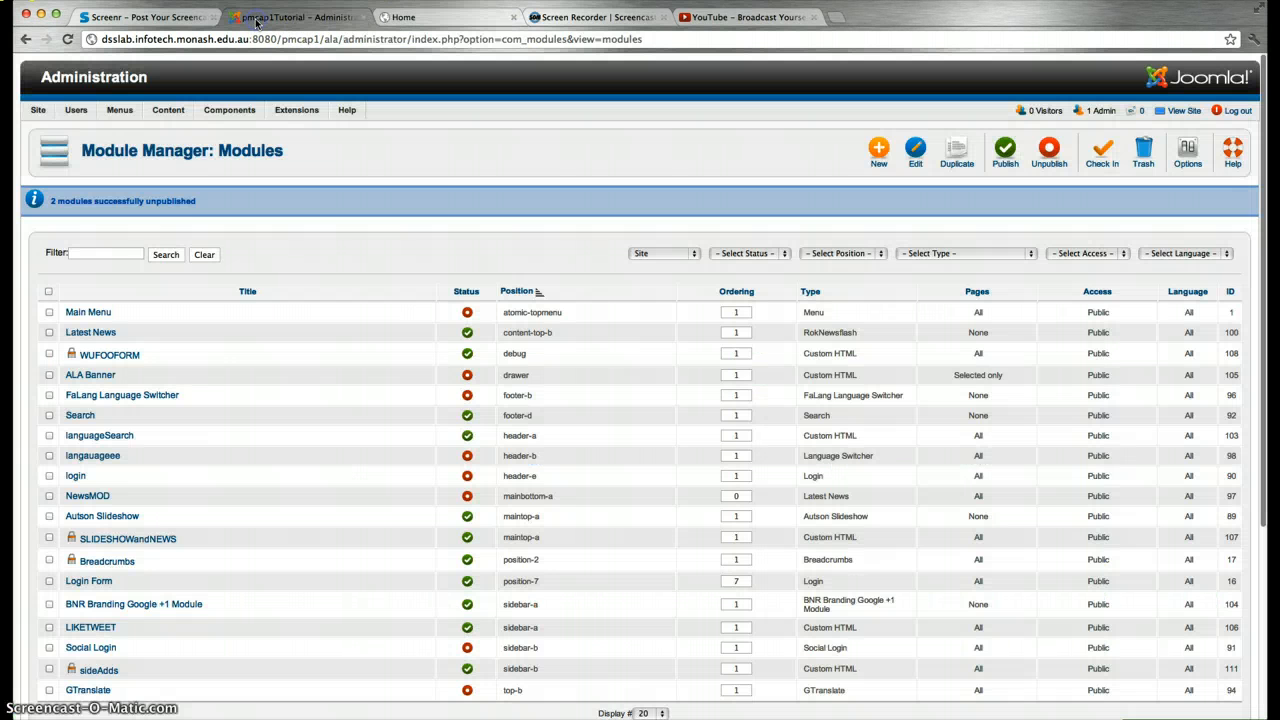
Select the ALA Banner and FaLang Language Switcher modules to publish them again
{"action": "left_click", "coordinate": [49, 375]}
{"action": "left_click", "coordinate": [49, 395]}
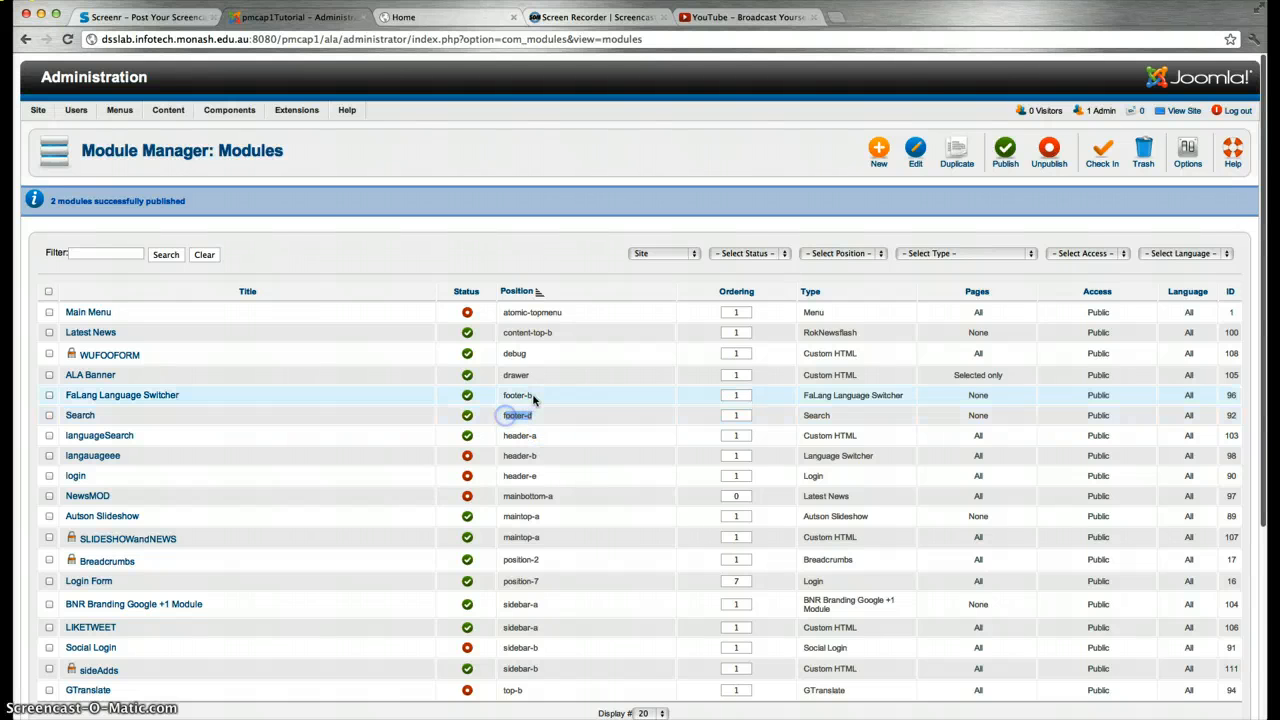
{"action": "left_click_drag", "start_coordinate": [512, 398], "coordinate": [505, 404]}
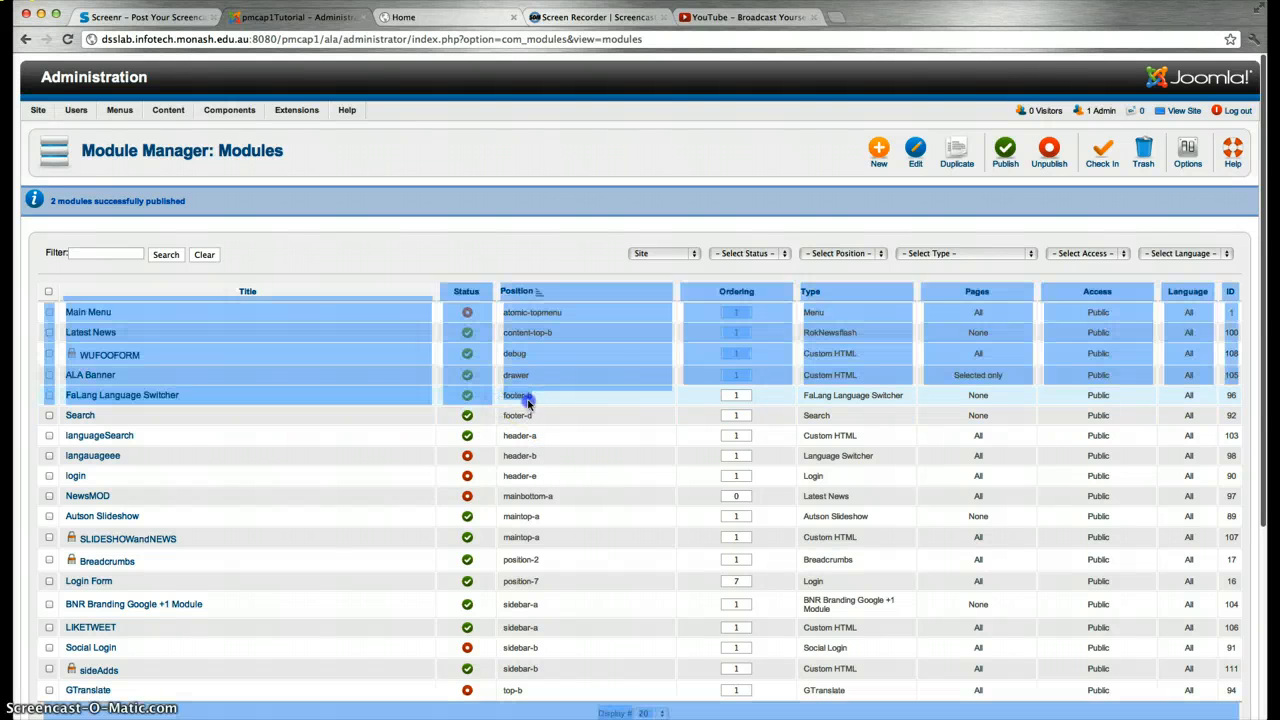
{"action": "left_click", "coordinate": [529, 404]}
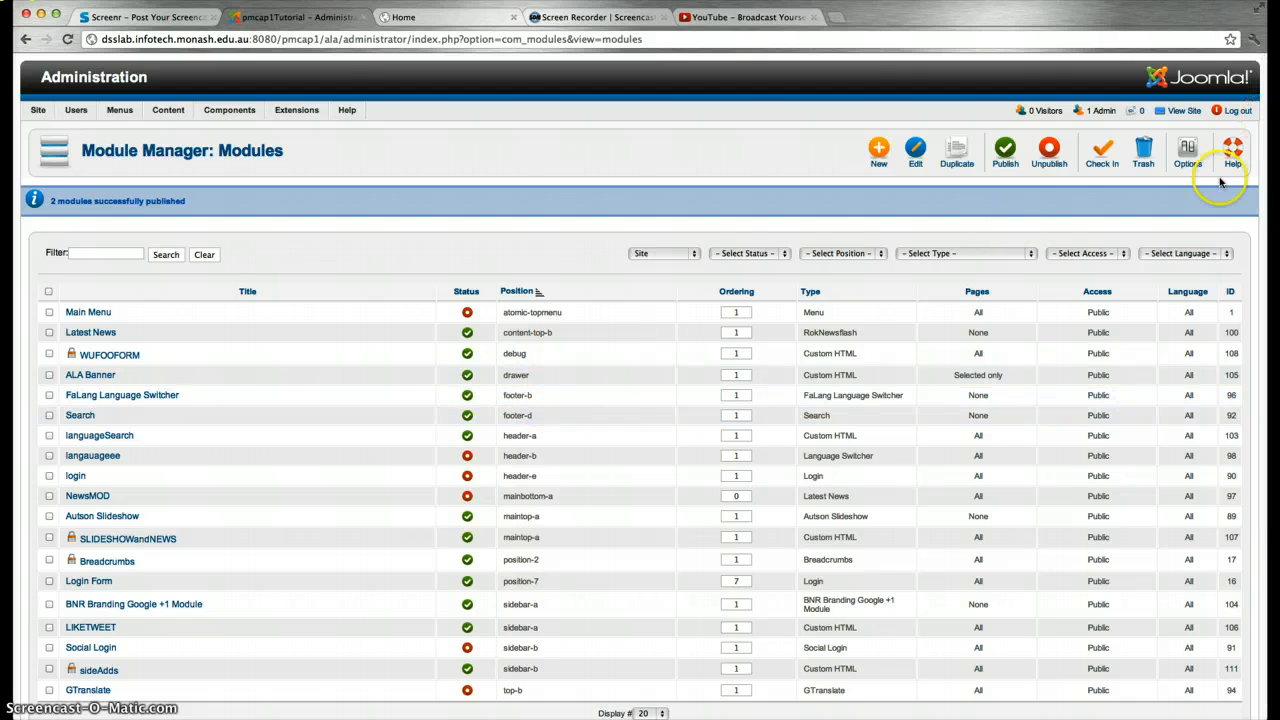
Open the LIKETWEET Custom HTML module for editing
{"action": "scroll", "coordinate": [563, 591], "scroll_direction": "down", "scroll_amount": 5}
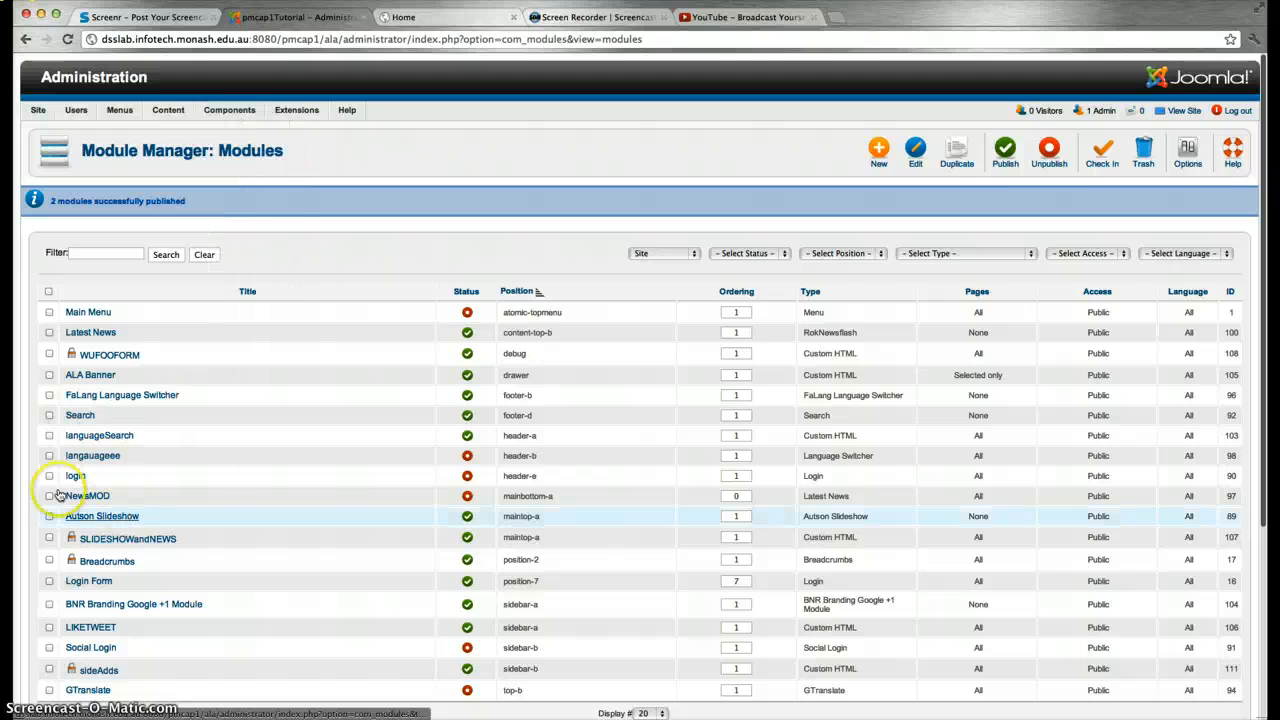
{"action": "scroll", "coordinate": [63, 570], "scroll_direction": "down", "scroll_amount": 3}
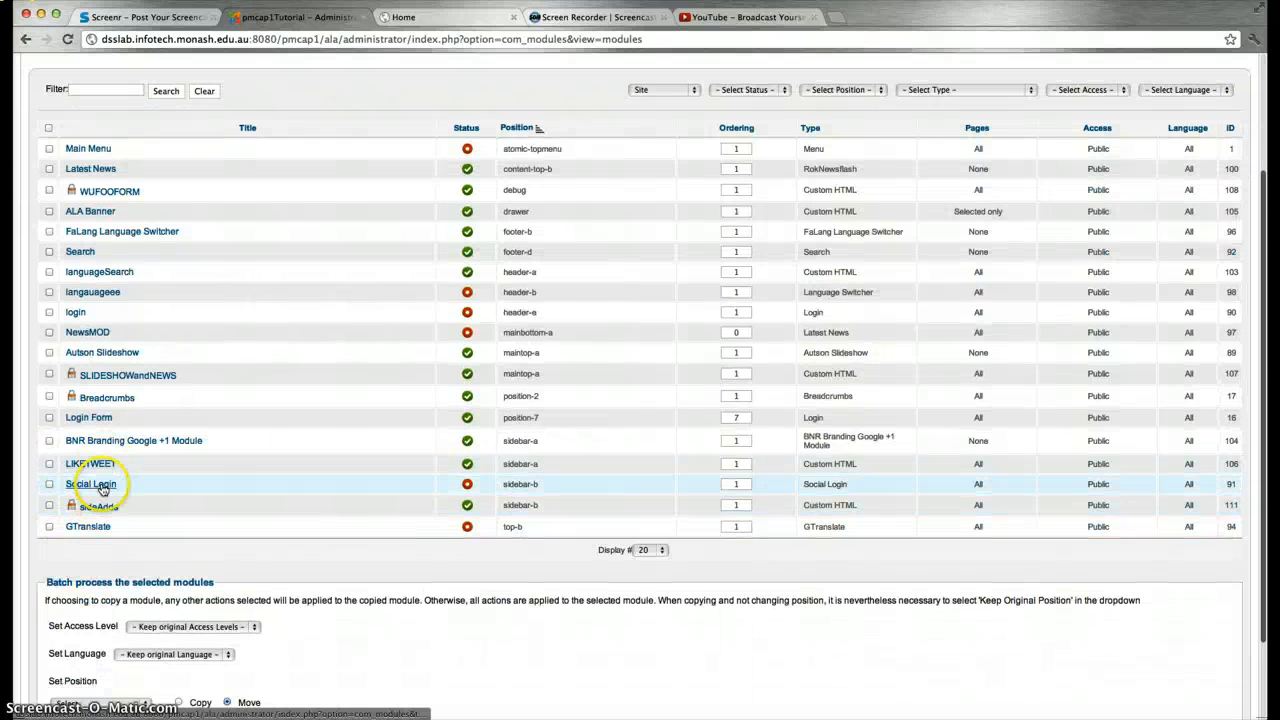
{"action": "left_click", "coordinate": [100, 464]}
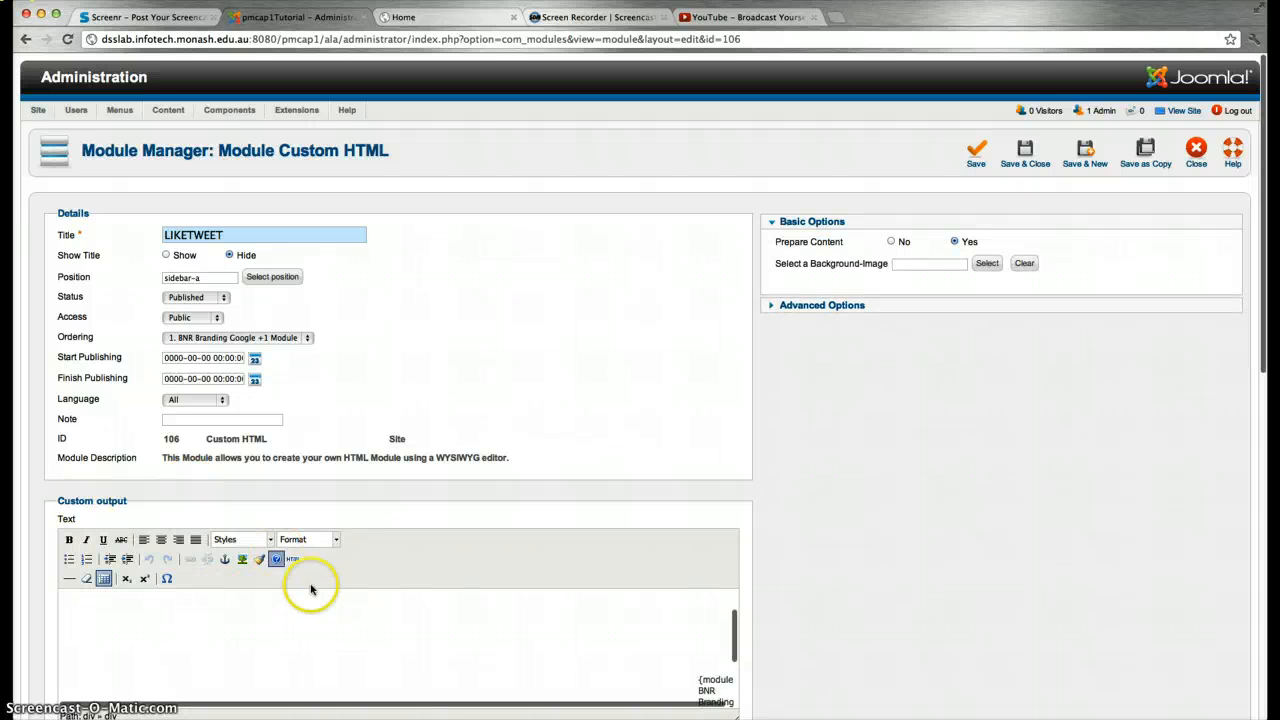
Inspect LIKETWEET's HTML source, close it unchanged, and view the Like, Tweet and +1 buttons live
{"action": "left_click", "coordinate": [293, 558]}
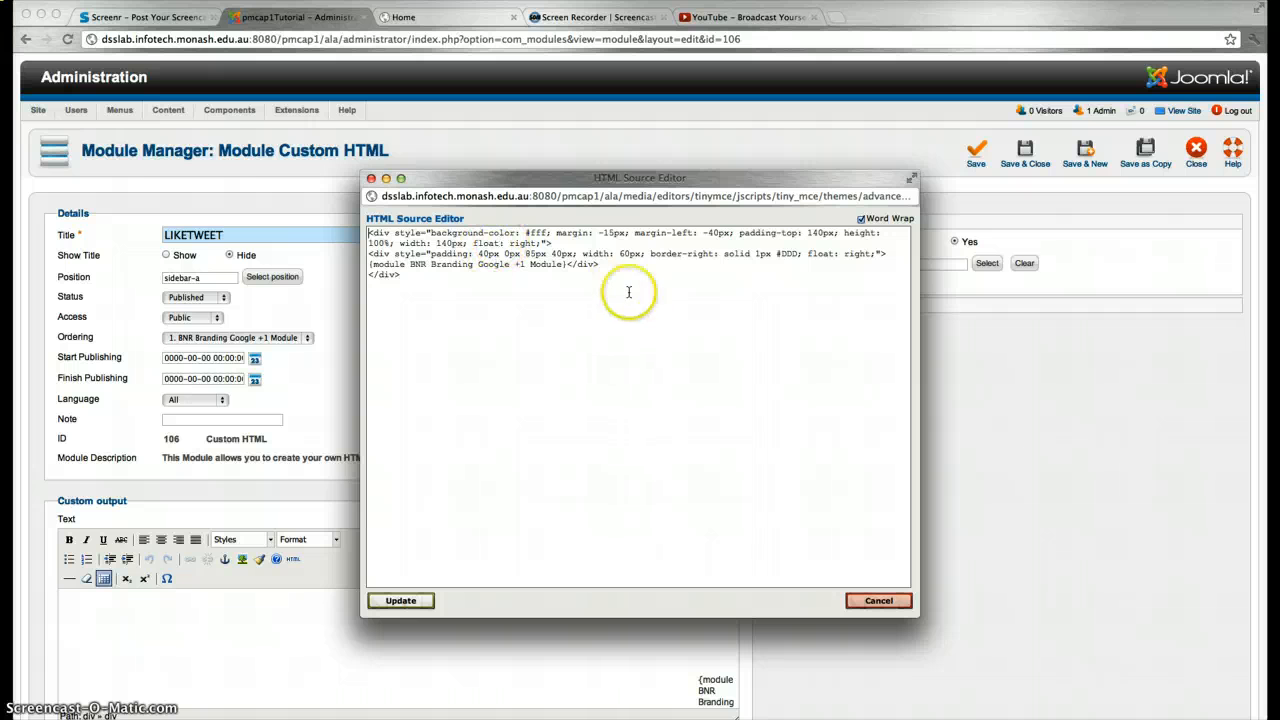
{"action": "left_click", "coordinate": [877, 601]}
{"action": "left_click", "coordinate": [1196, 148]}
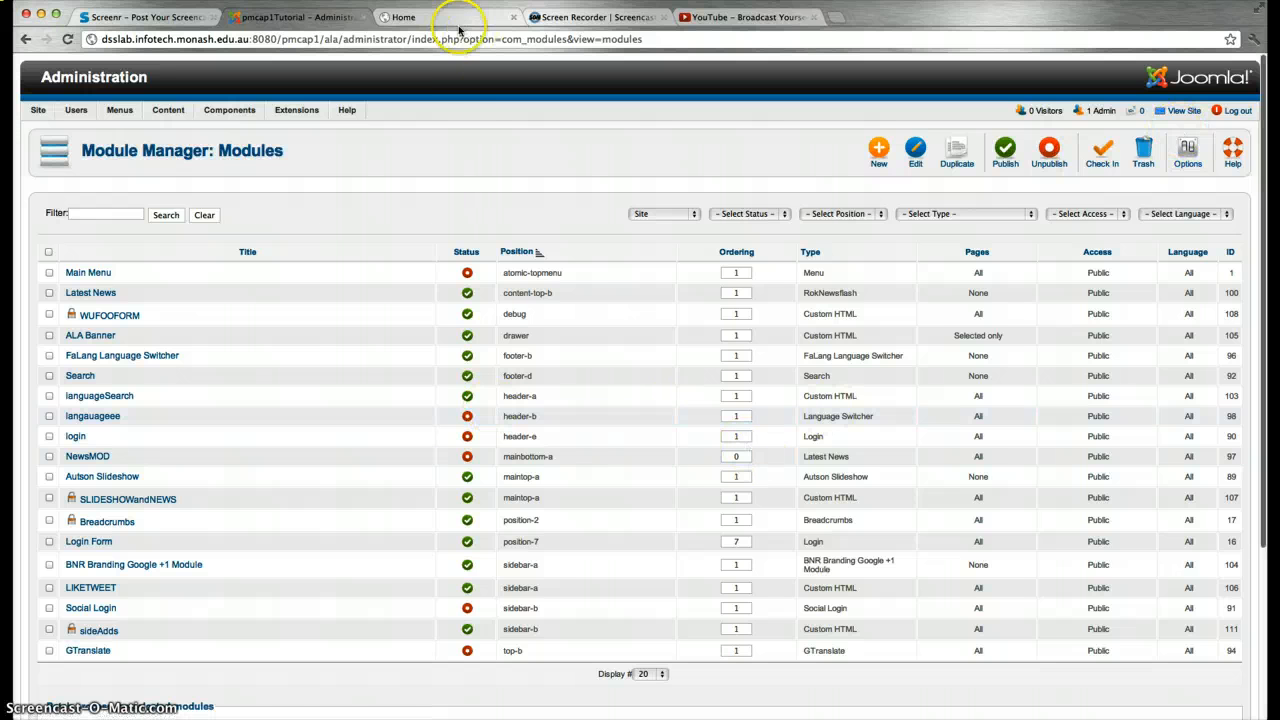
{"action": "left_click", "coordinate": [405, 18]}
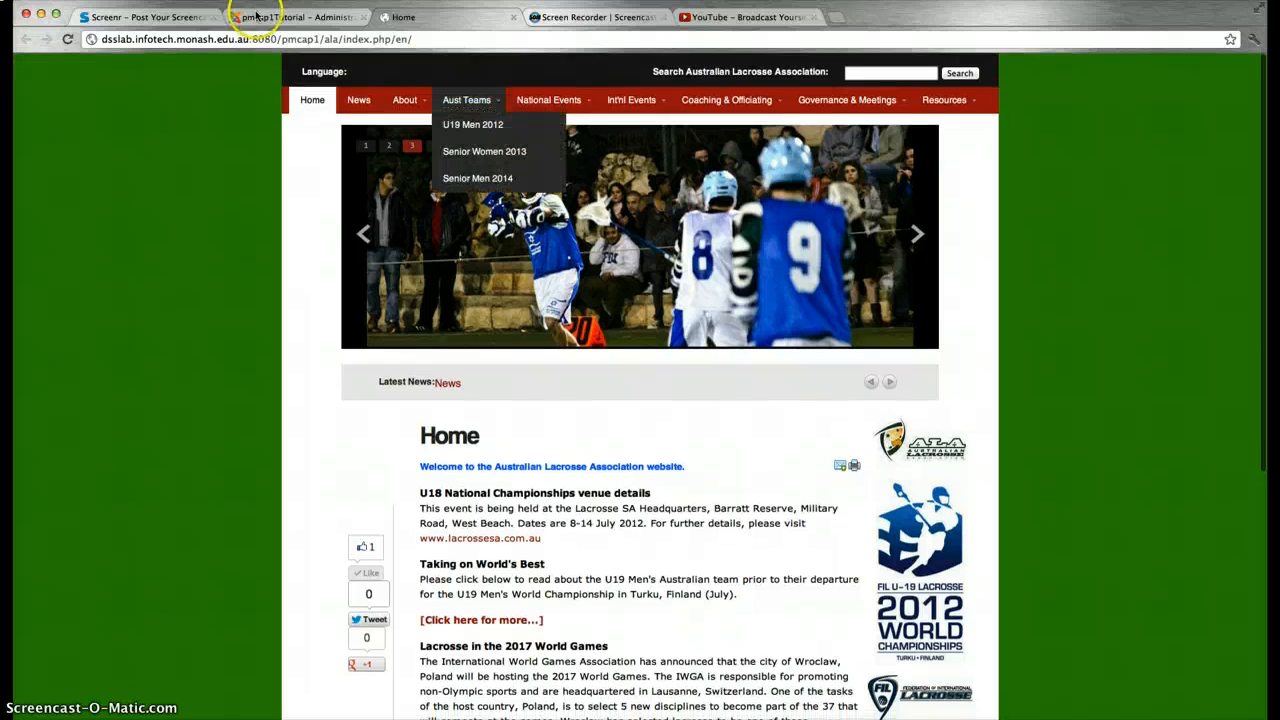
Open the Article Manager, look over the Conferences article, and close back to the article list
{"action": "left_click", "coordinate": [295, 18]}
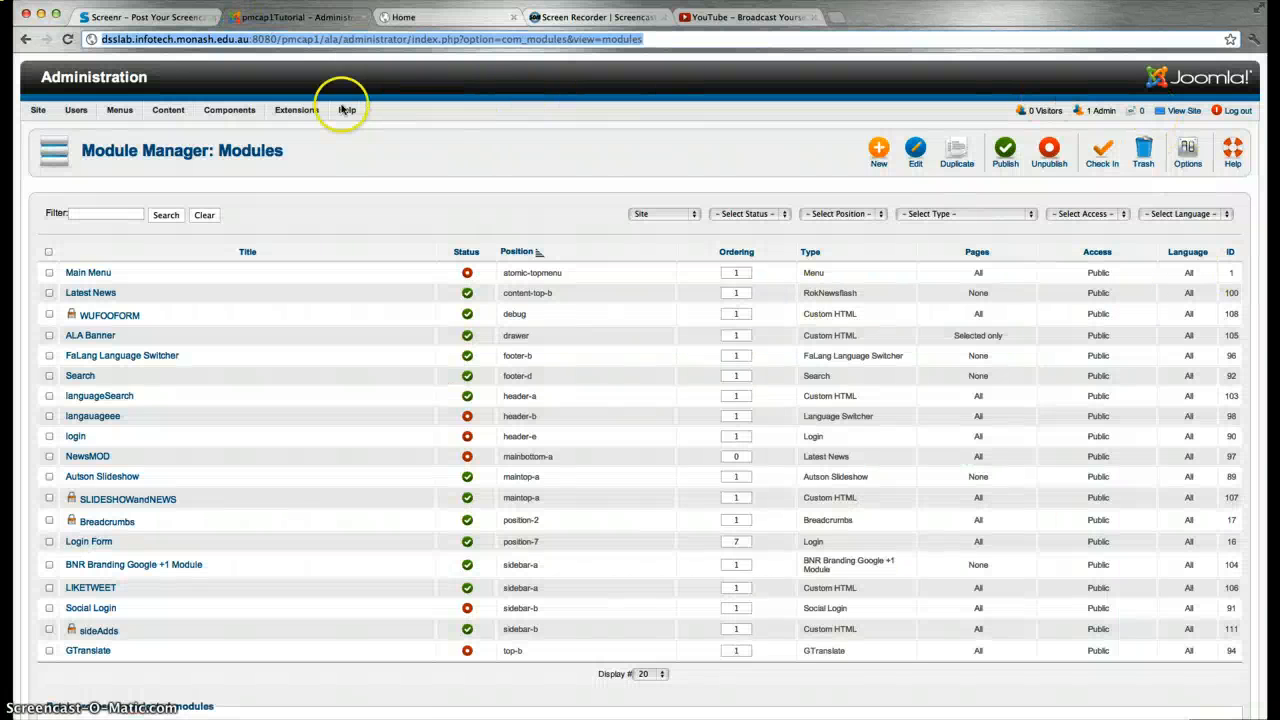
{"action": "mouse_move", "coordinate": [290, 117]}
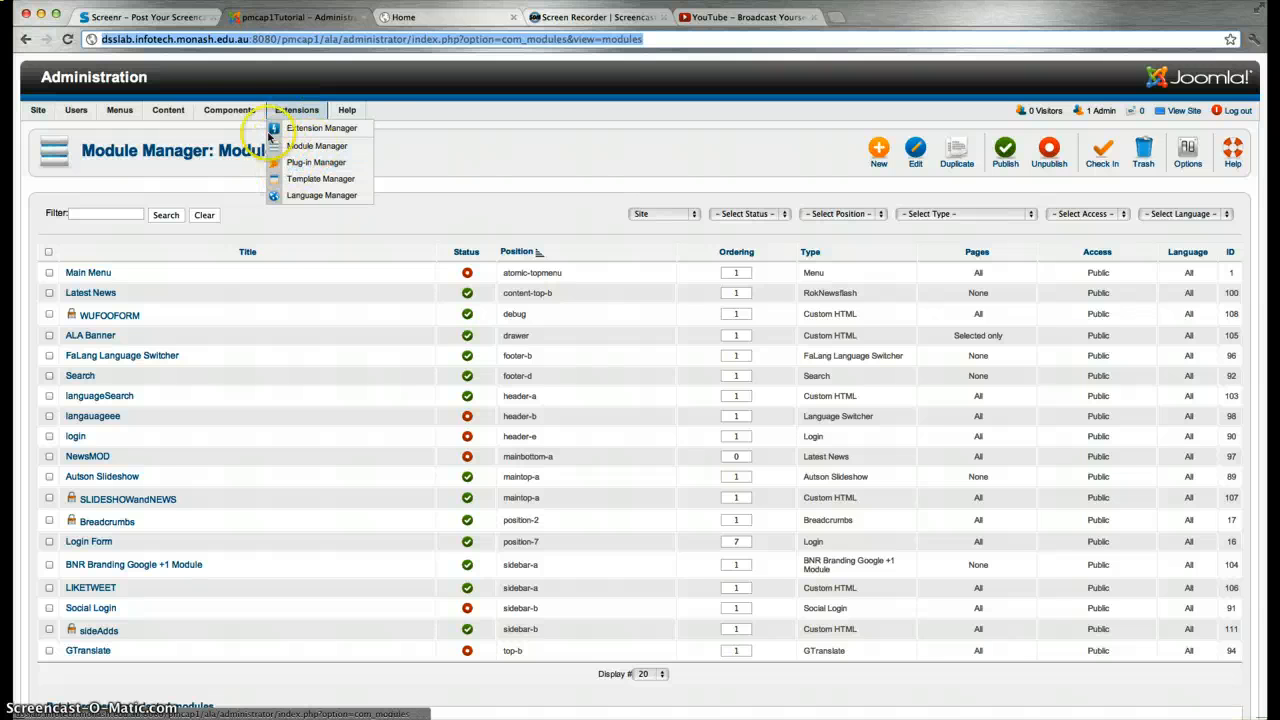
{"action": "mouse_move", "coordinate": [136, 116]}
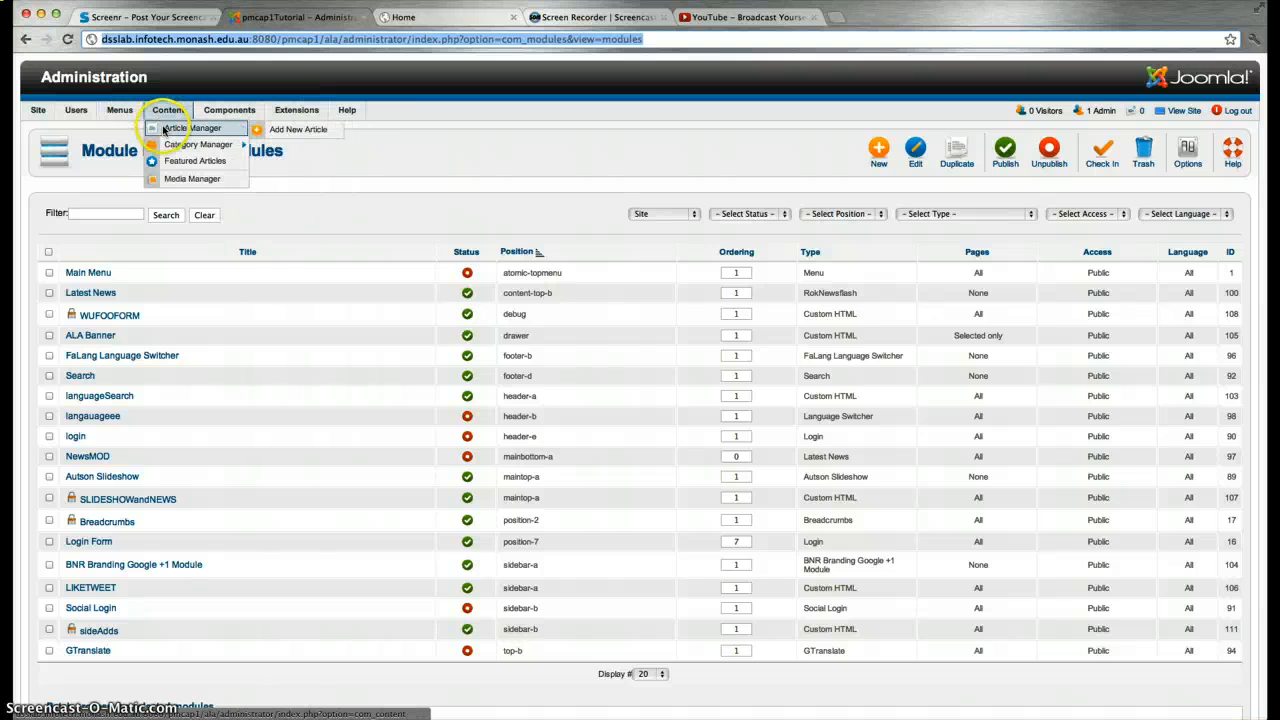
{"action": "left_click", "coordinate": [226, 133]}
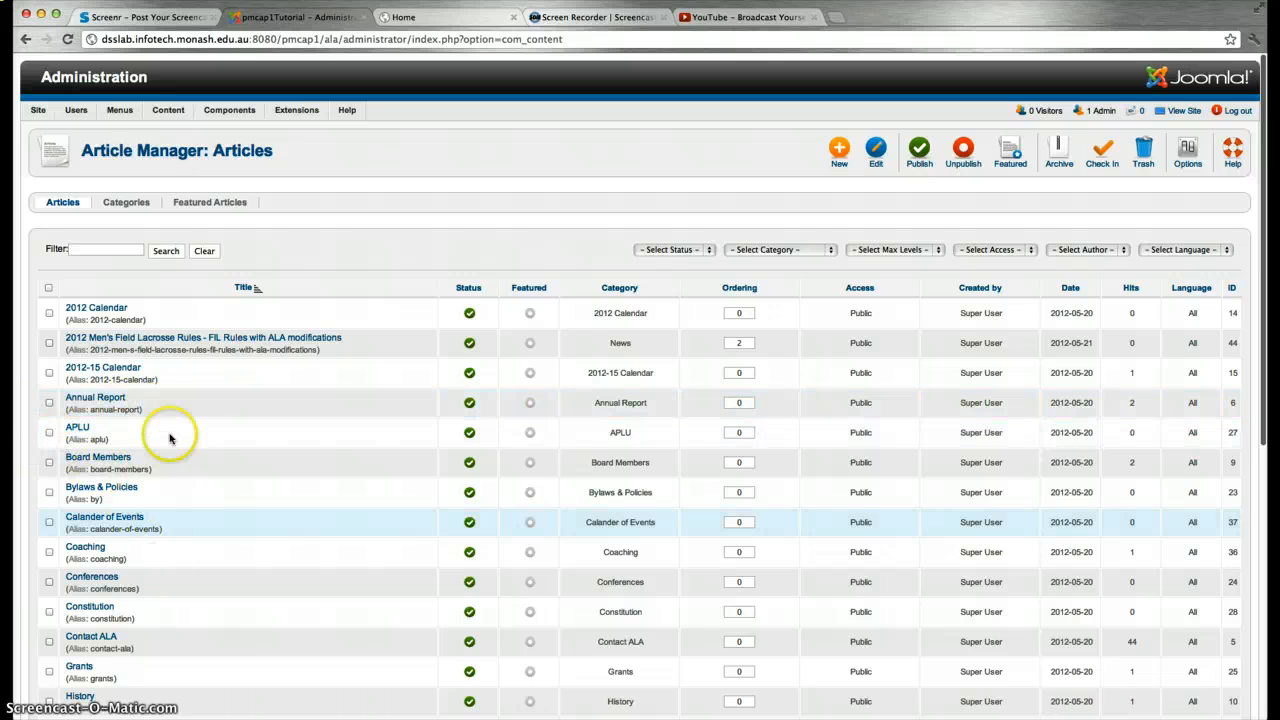
{"action": "scroll", "coordinate": [140, 540], "scroll_direction": "down", "scroll_amount": 1}
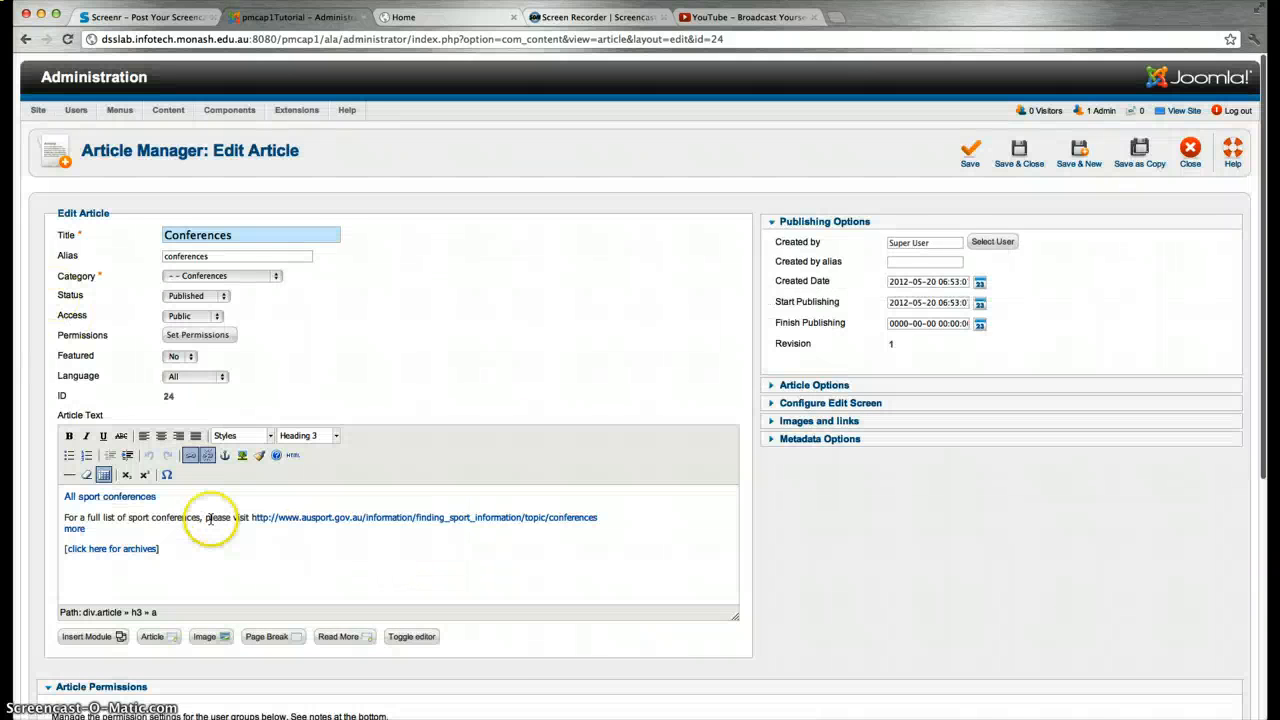
{"action": "scroll", "coordinate": [210, 518], "scroll_direction": "down", "scroll_amount": 1}
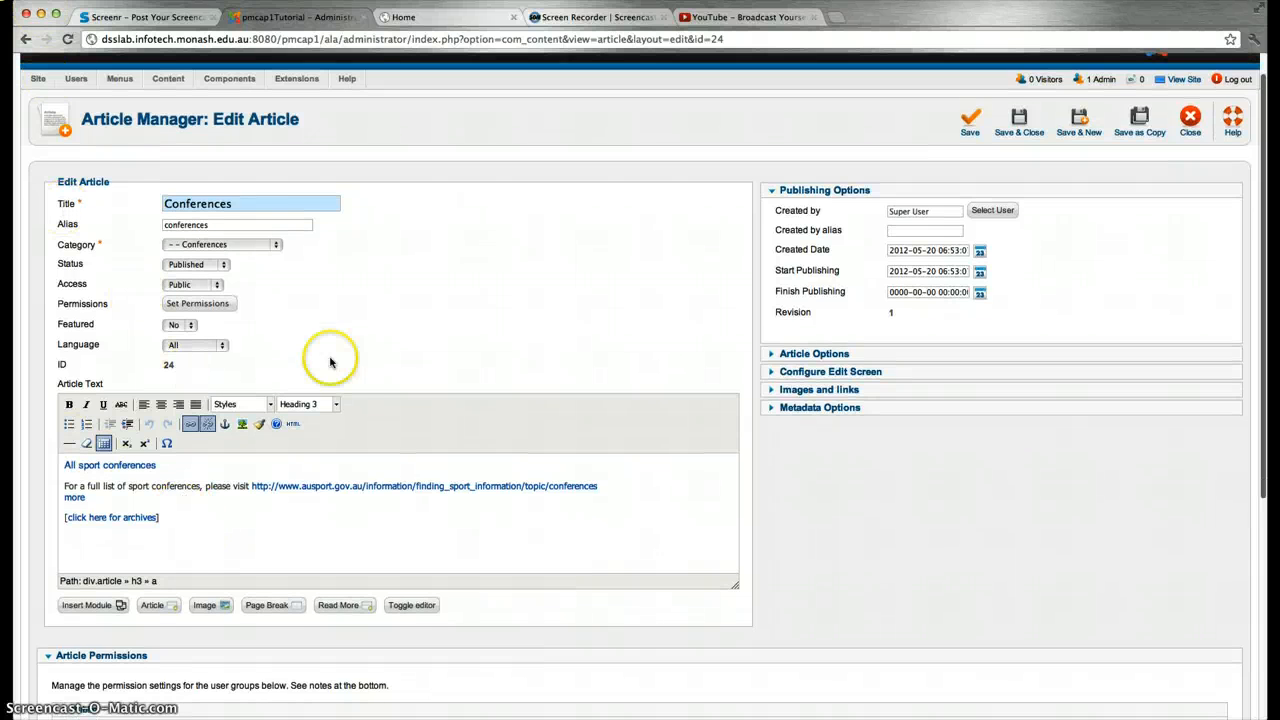
{"action": "scroll", "coordinate": [480, 323], "scroll_direction": "up", "scroll_amount": 1}
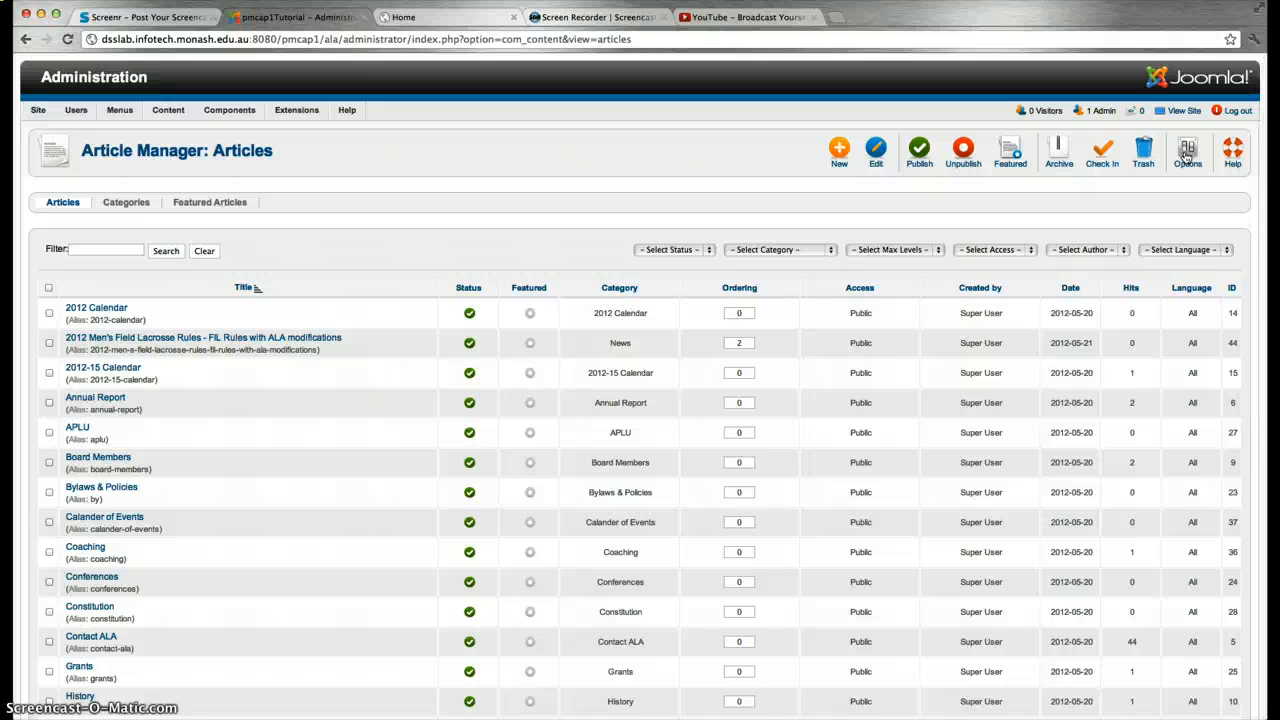
{"action": "mouse_move", "coordinate": [40, 110]}
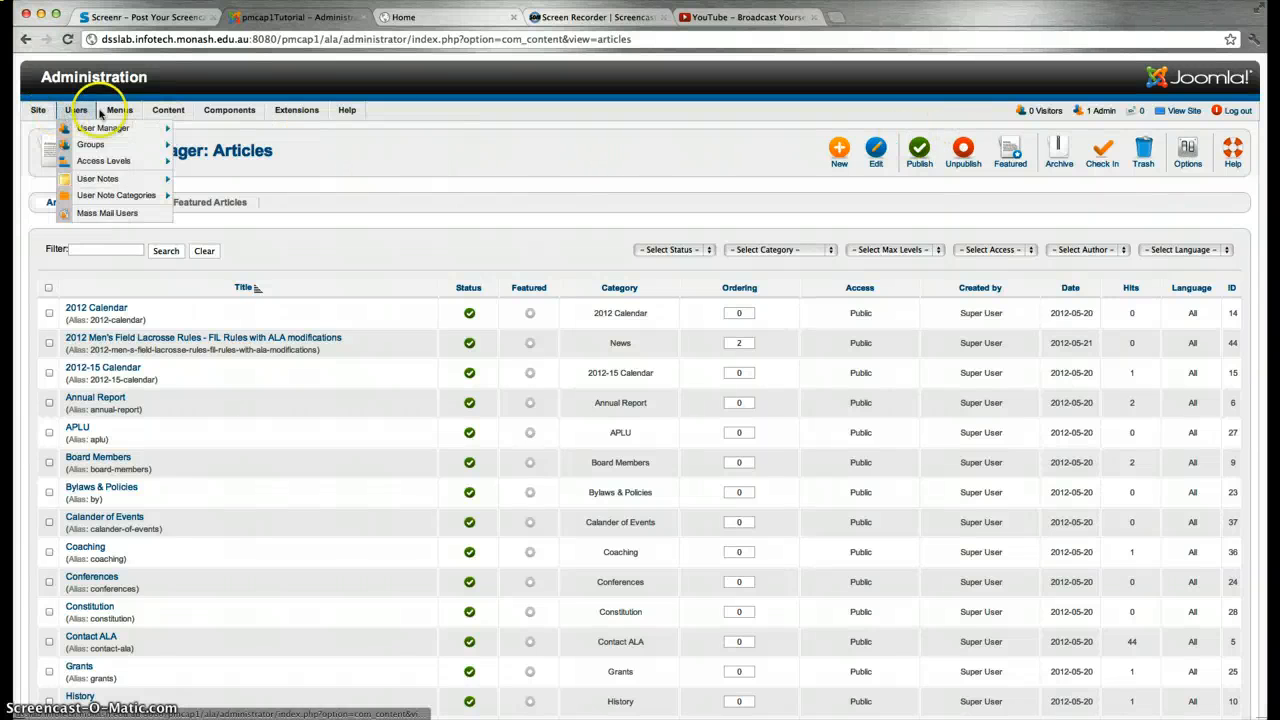
{"action": "mouse_move", "coordinate": [108, 111]}
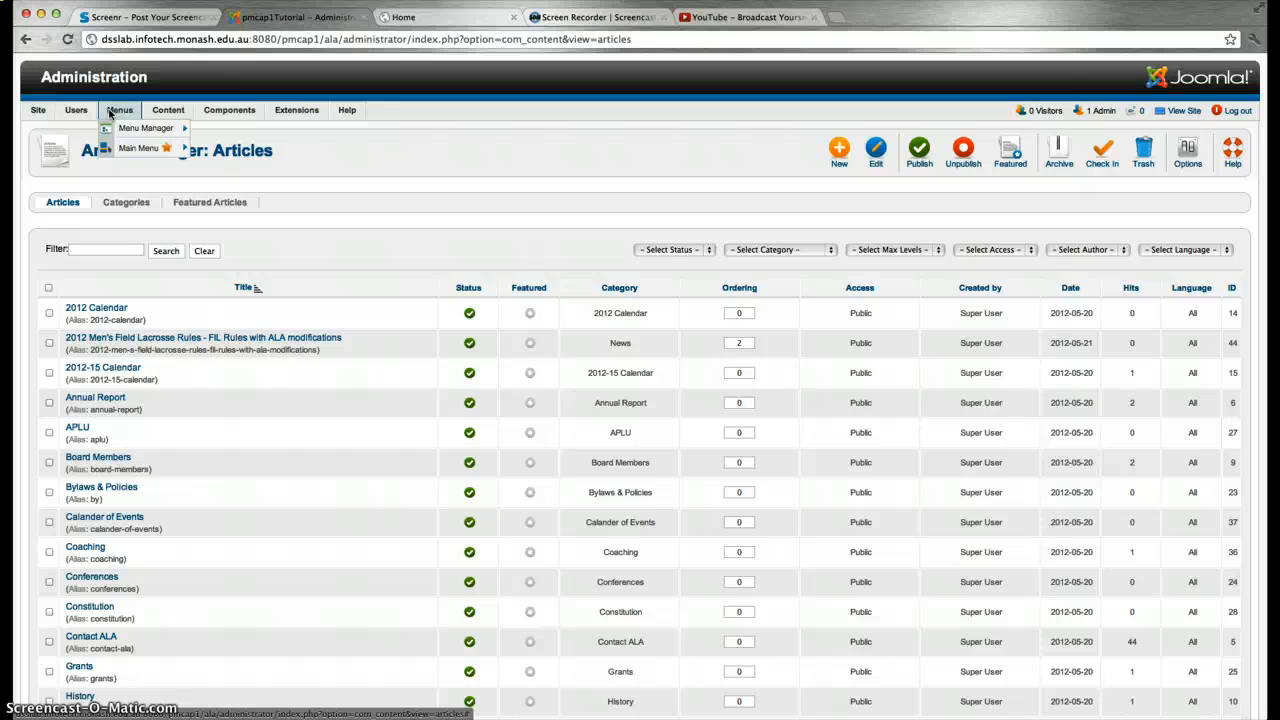
{"action": "left_click", "coordinate": [1240, 133]}
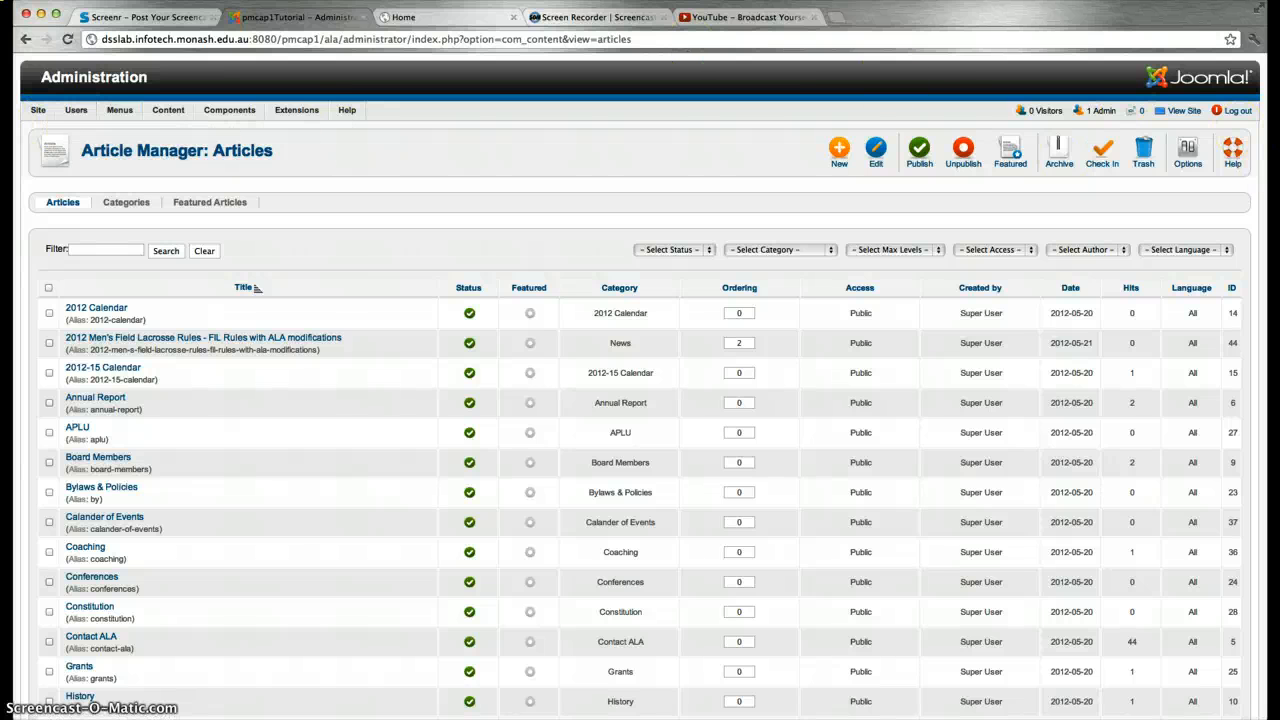
Reload the live home page and scroll to the footer and back to see the restored banner
{"action": "left_click", "coordinate": [396, 18]}
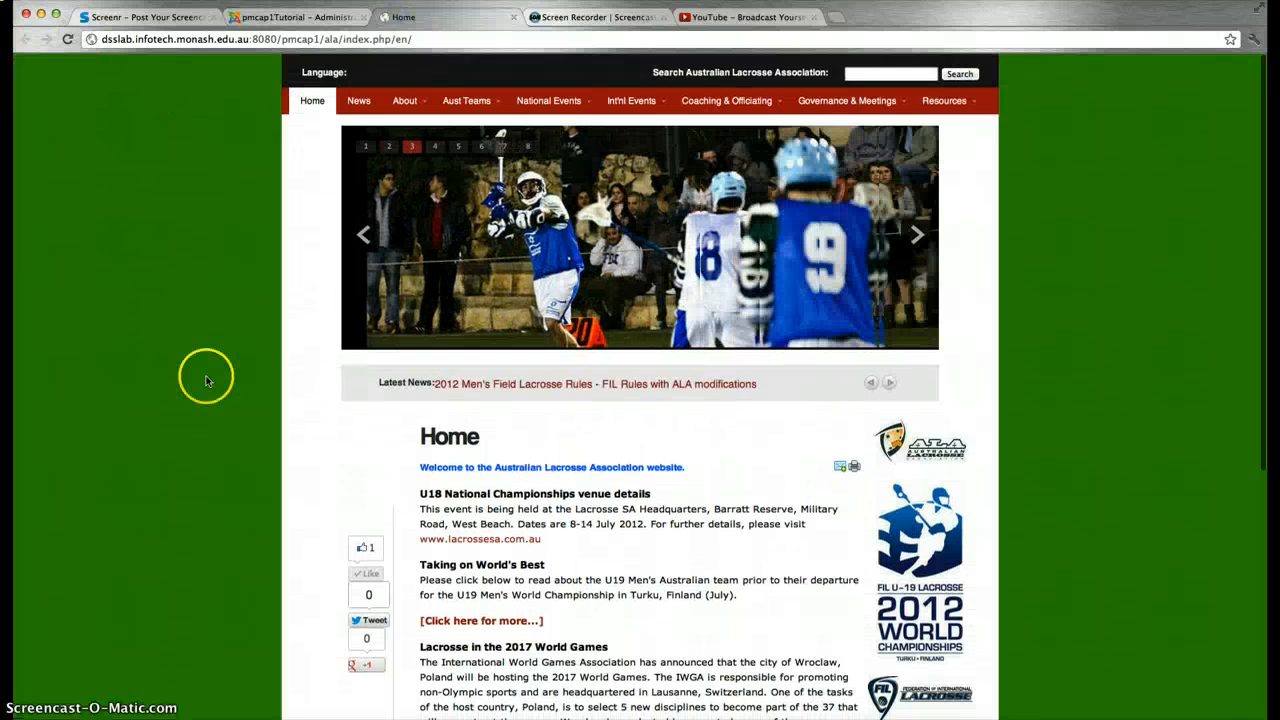
{"action": "left_click", "coordinate": [68, 40]}
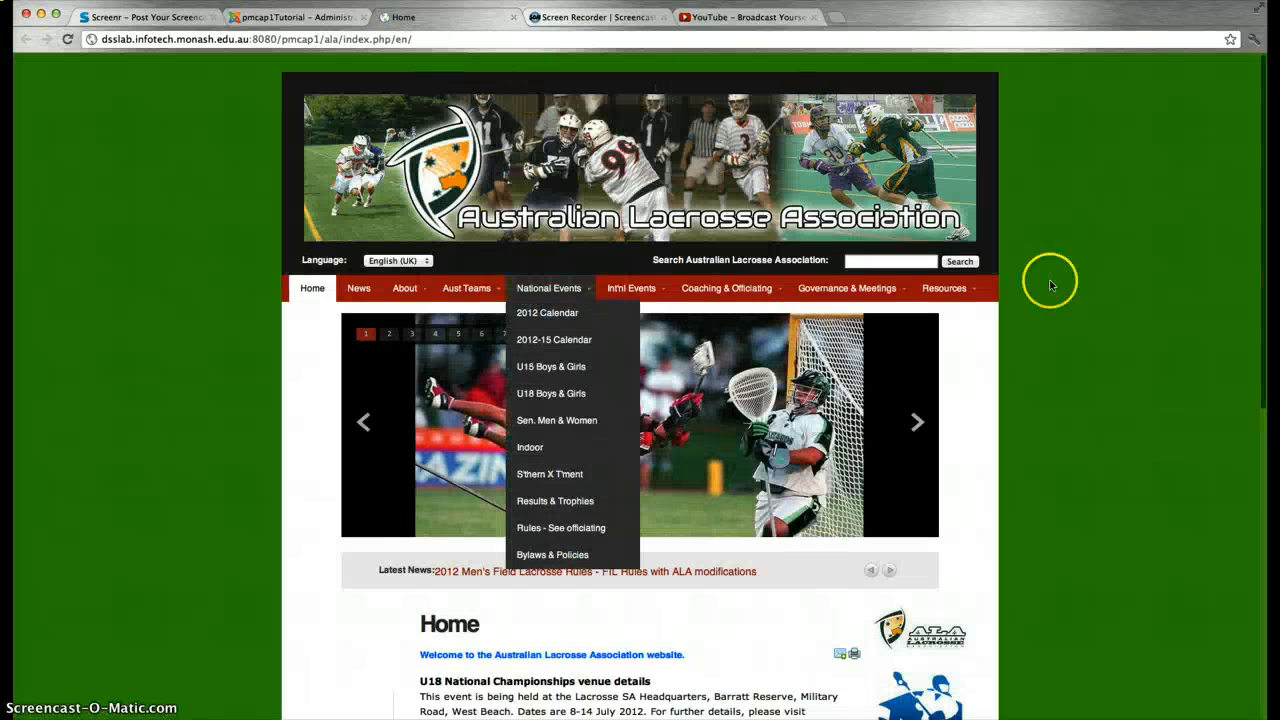
{"action": "scroll", "coordinate": [980, 233], "scroll_direction": "down", "scroll_amount": 5}
{"action": "scroll", "coordinate": [980, 233], "scroll_direction": "down", "scroll_amount": 3}
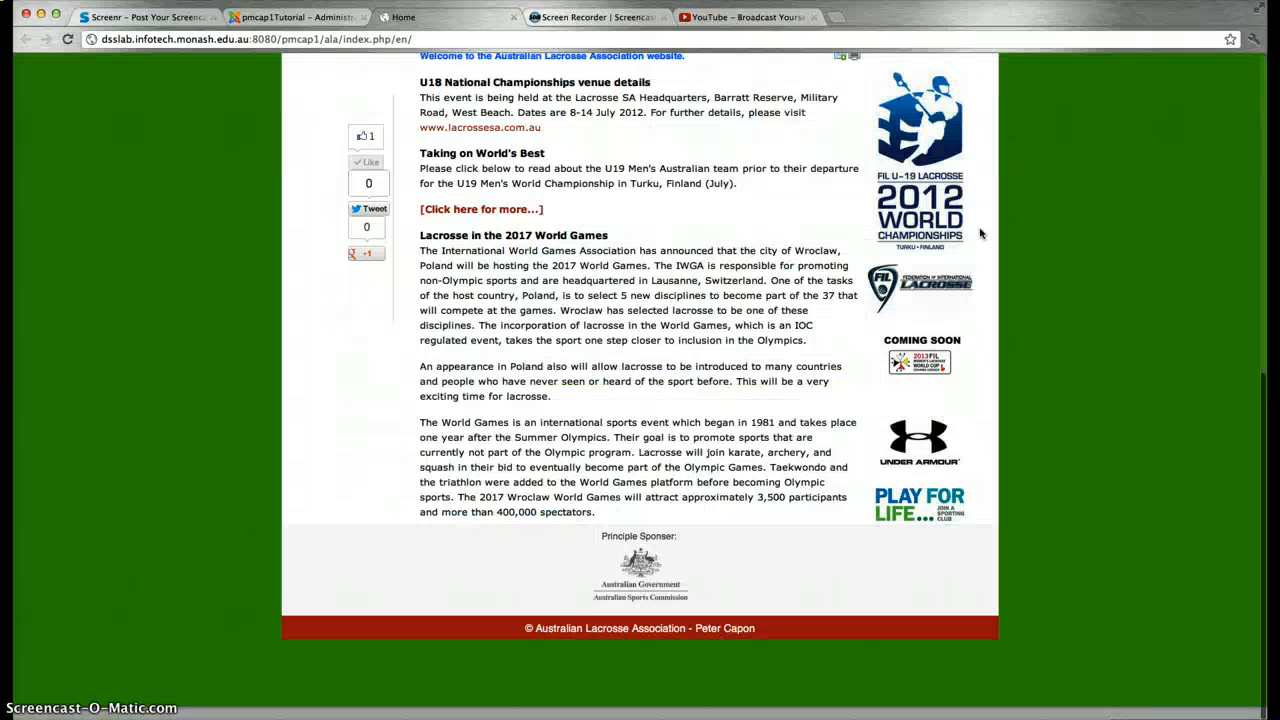
{"action": "left_click", "coordinate": [938, 258]}
{"action": "scroll", "coordinate": [938, 258], "scroll_direction": "up", "scroll_amount": 5}
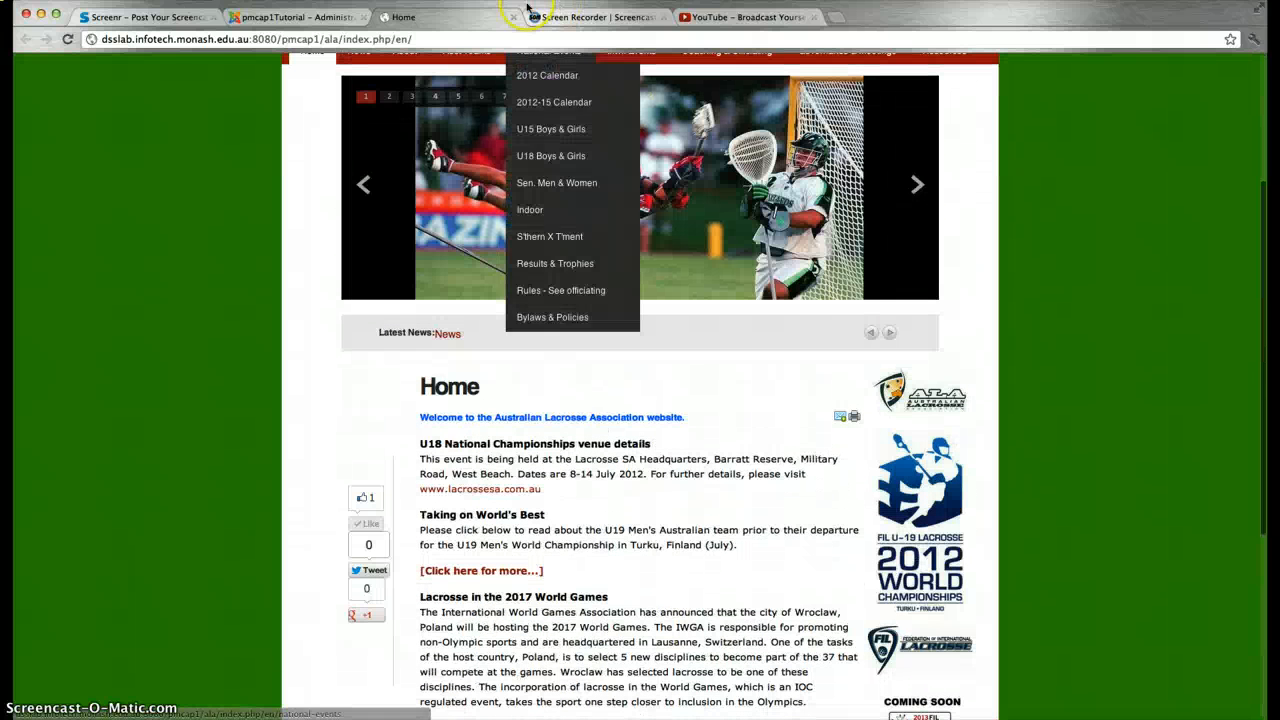